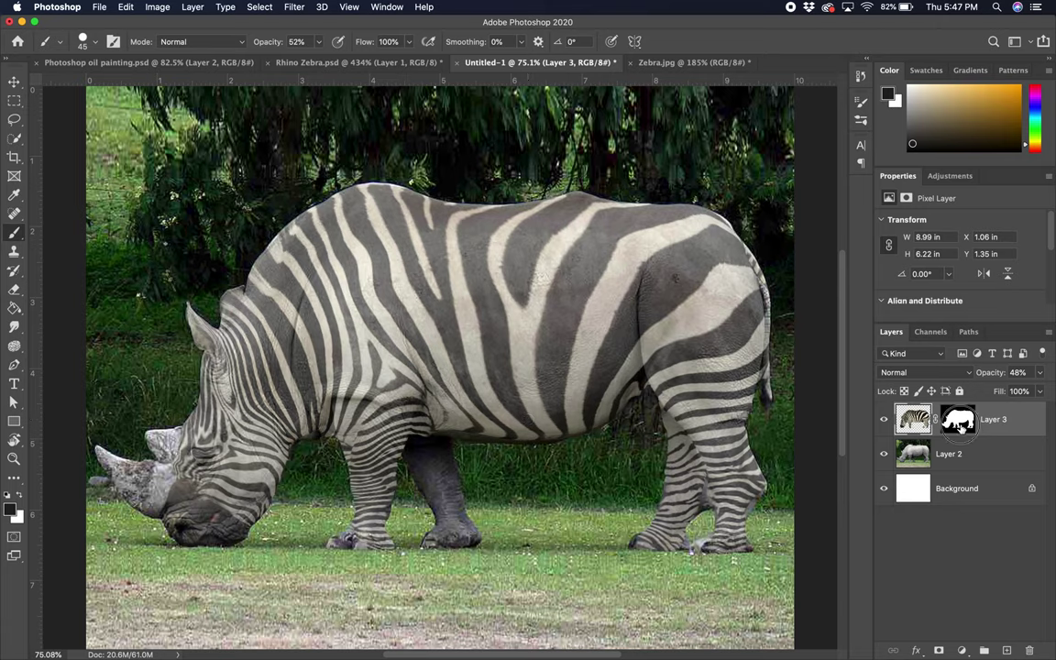
Step: Trash the zebra-stripe Layer 3's mask, choosing Delete rather than Apply
drag(958, 420, 1031, 650)
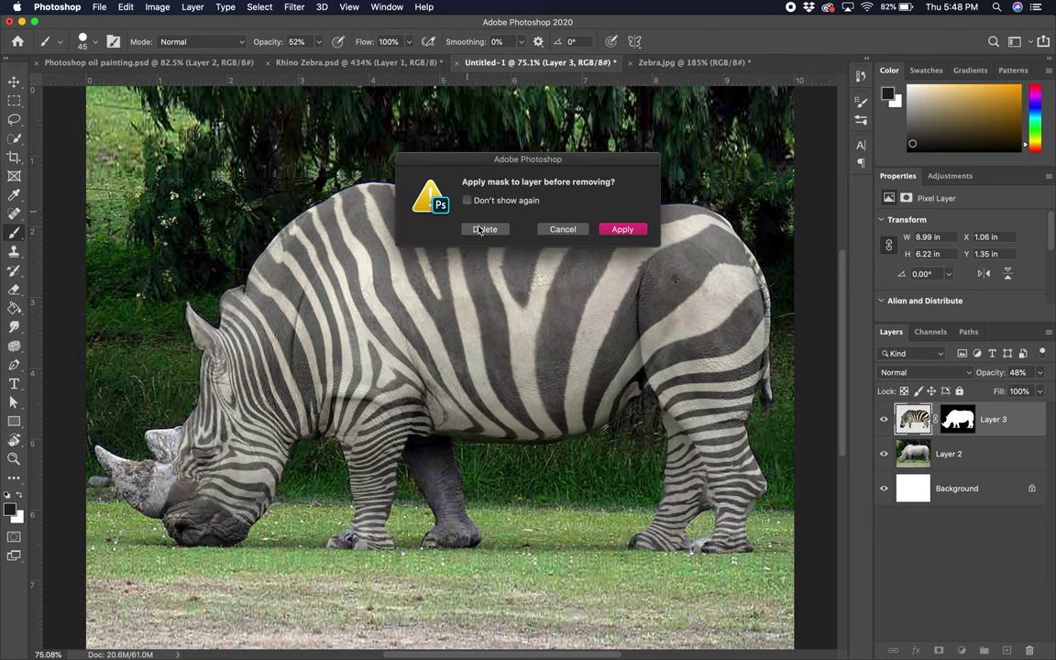
click(485, 229)
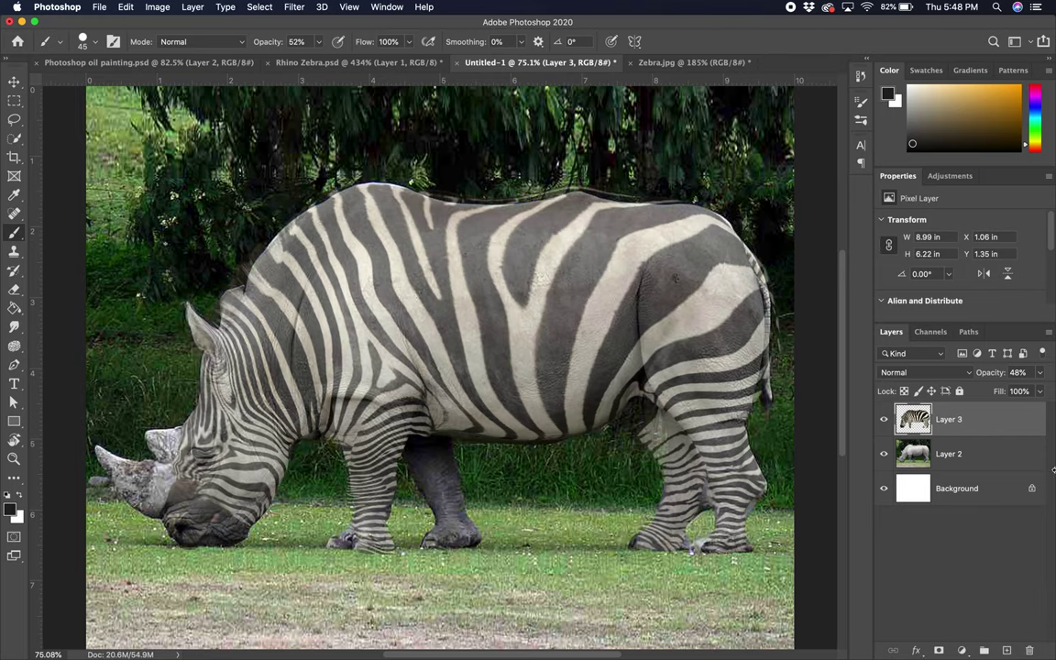
Step: Hide Layer 3 and give Layer 2 a Select Subject layer mask isolating the rhino
click(919, 455)
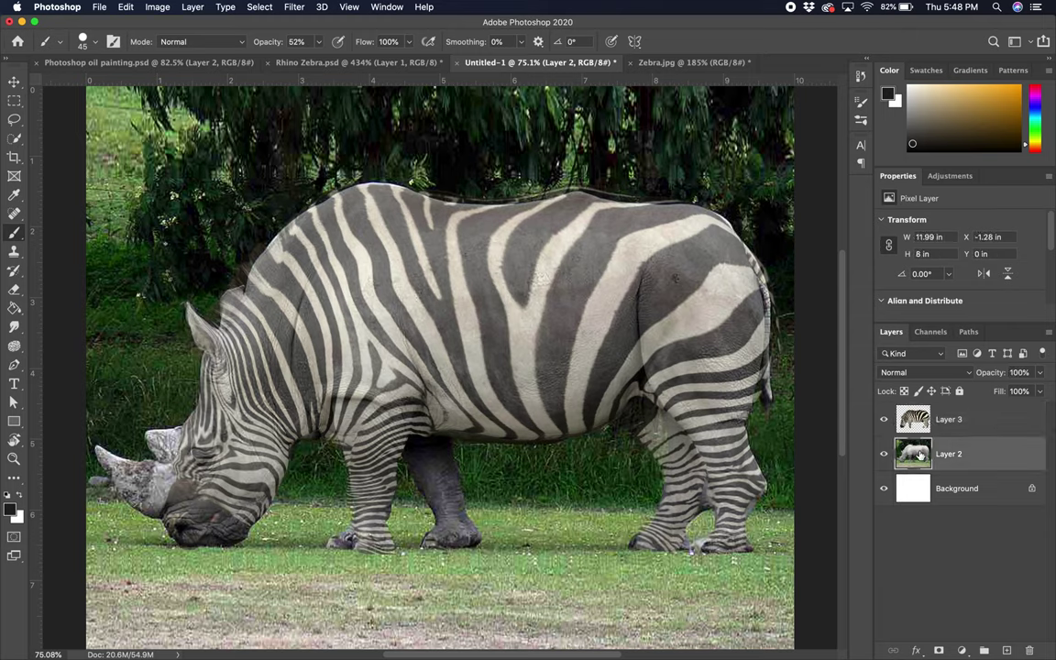
click(885, 419)
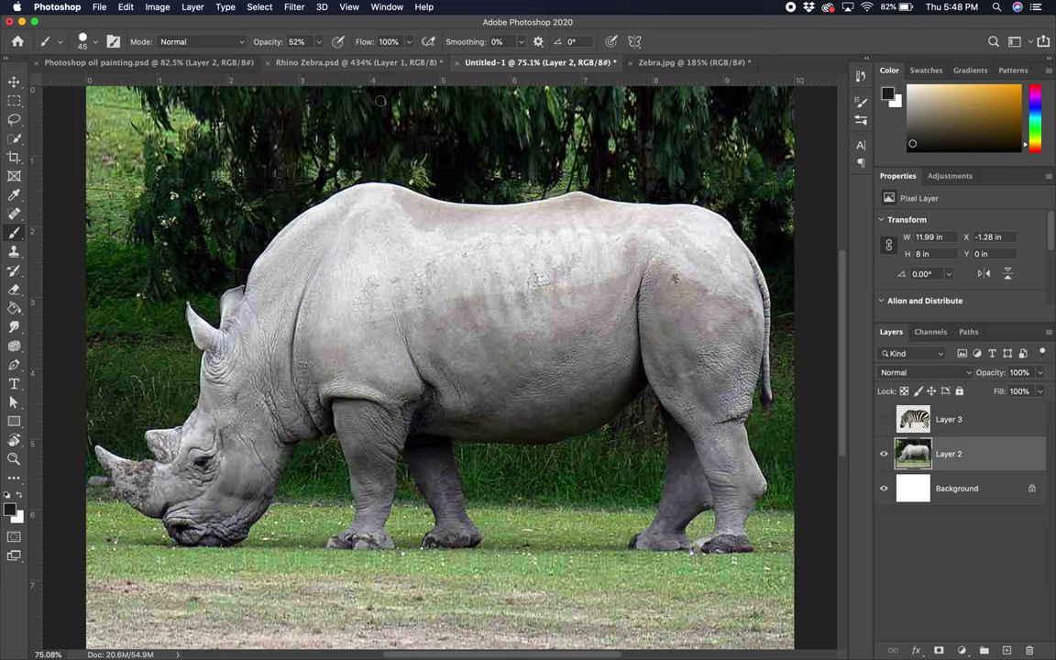
click(259, 7)
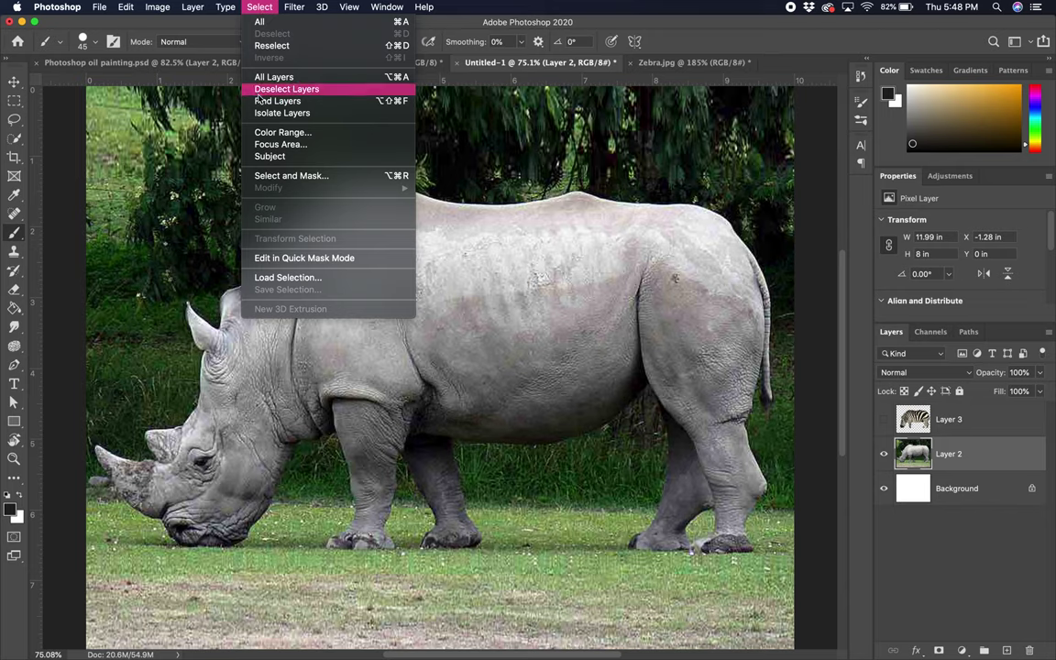
click(275, 175)
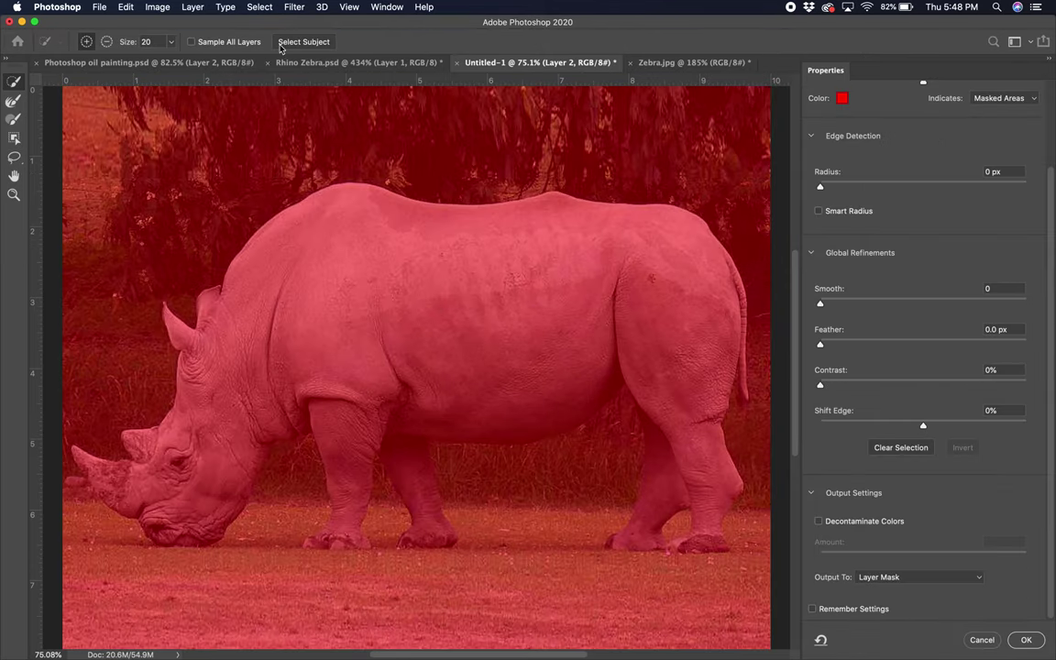
click(295, 41)
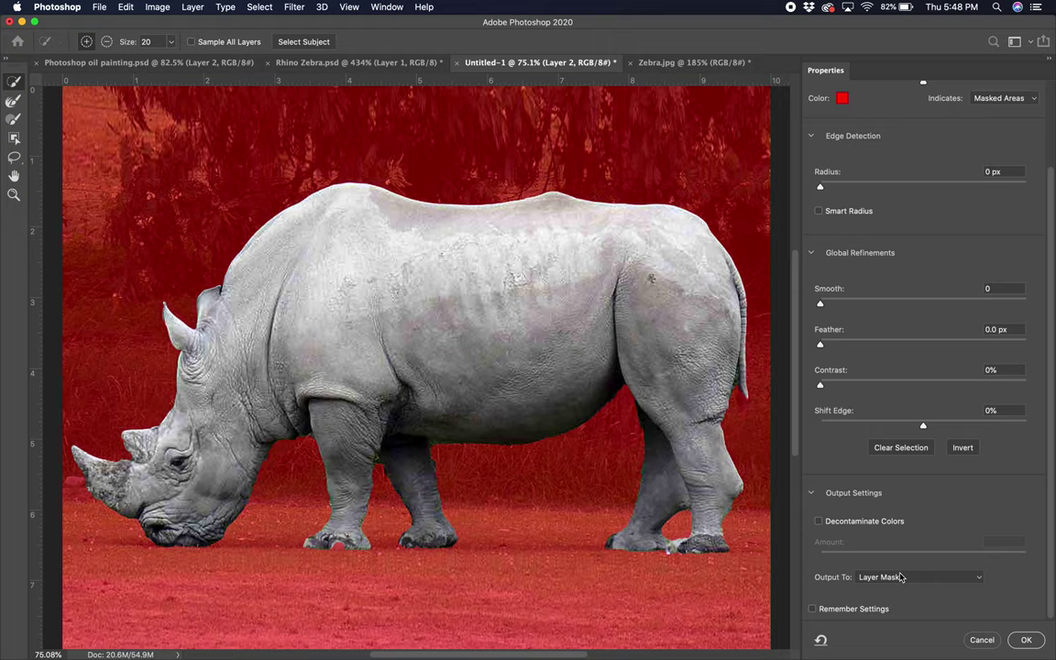
click(1026, 640)
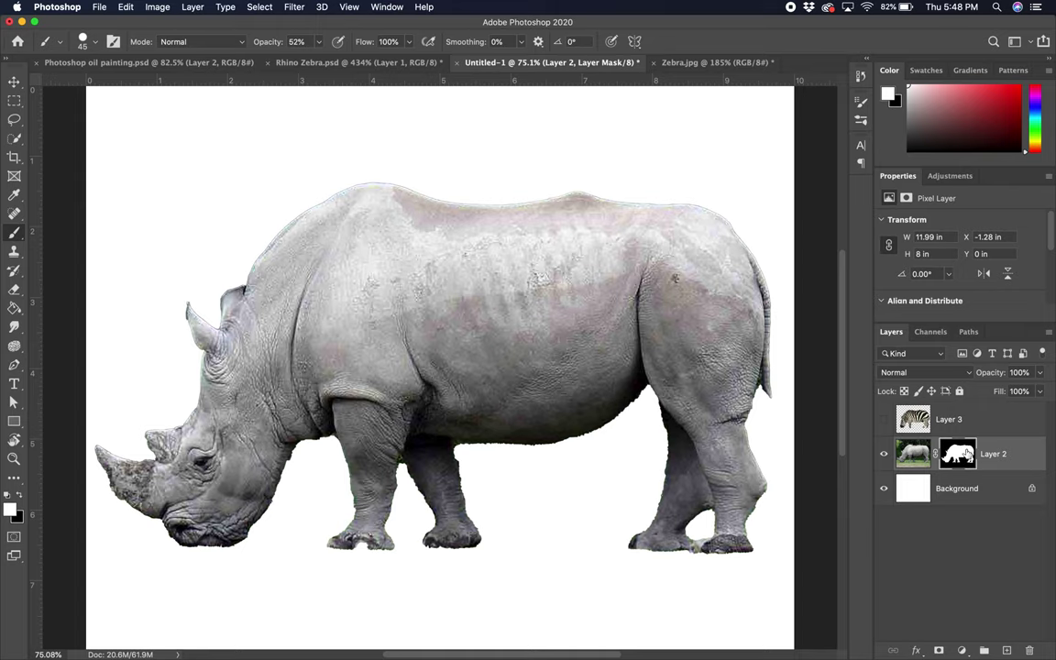
Step: Move Layer 2's rhino mask onto Layer 3, then toggle Layer 3's visibility to compare
drag(966, 447, 963, 419)
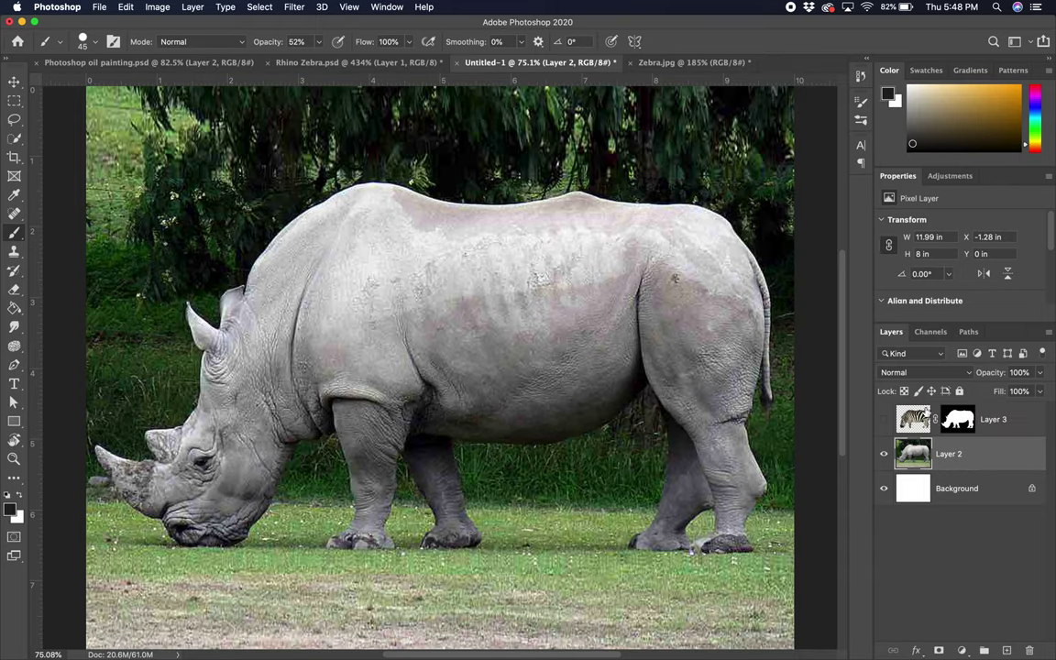
click(885, 420)
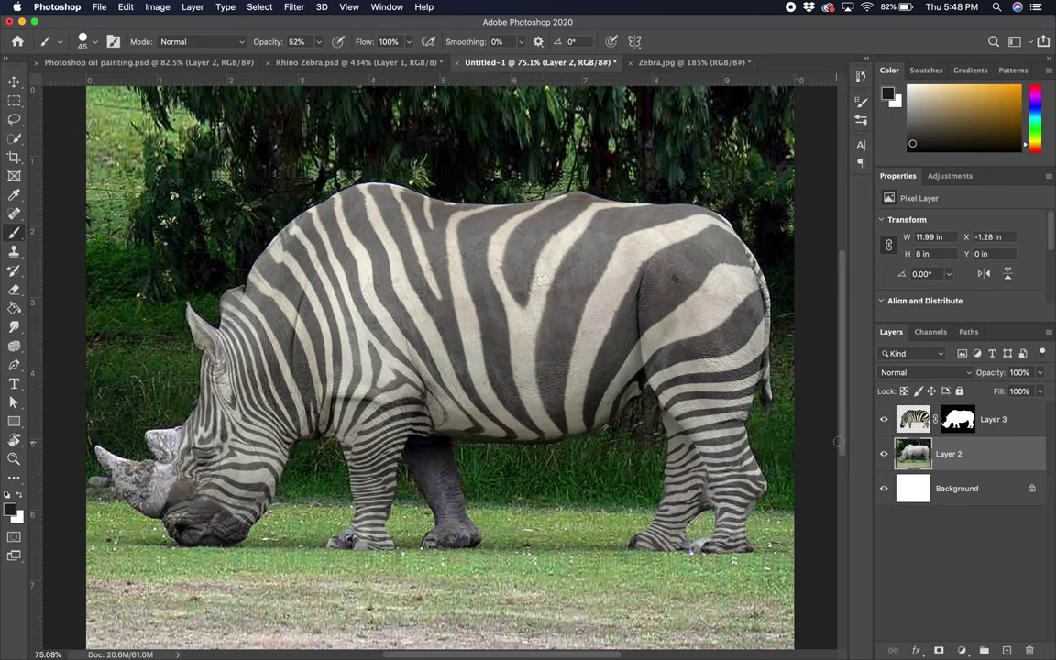
click(883, 420)
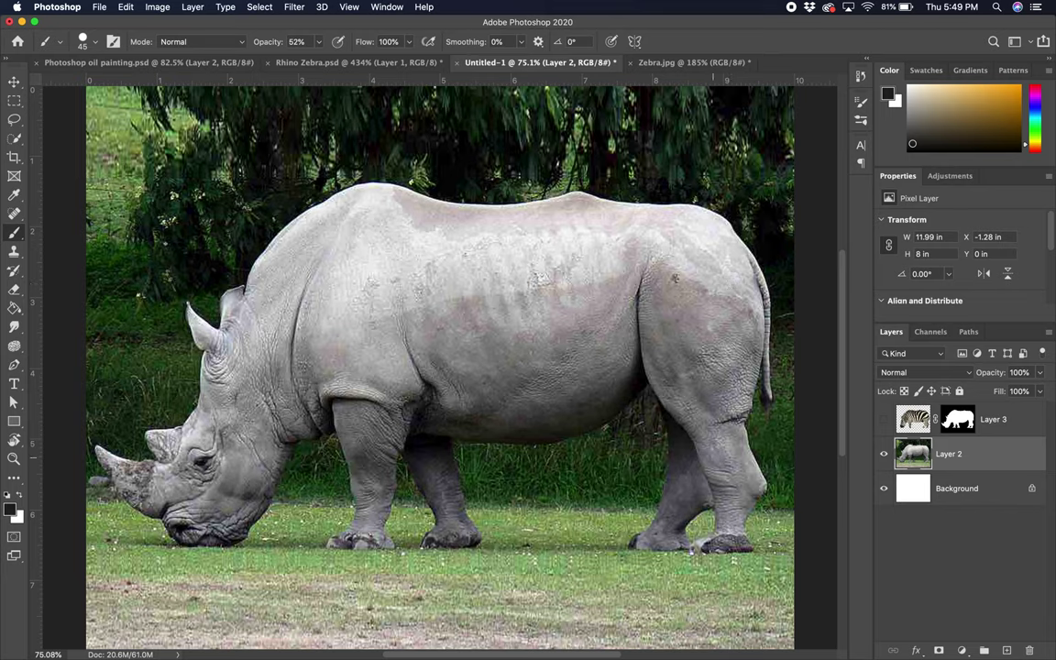
click(884, 419)
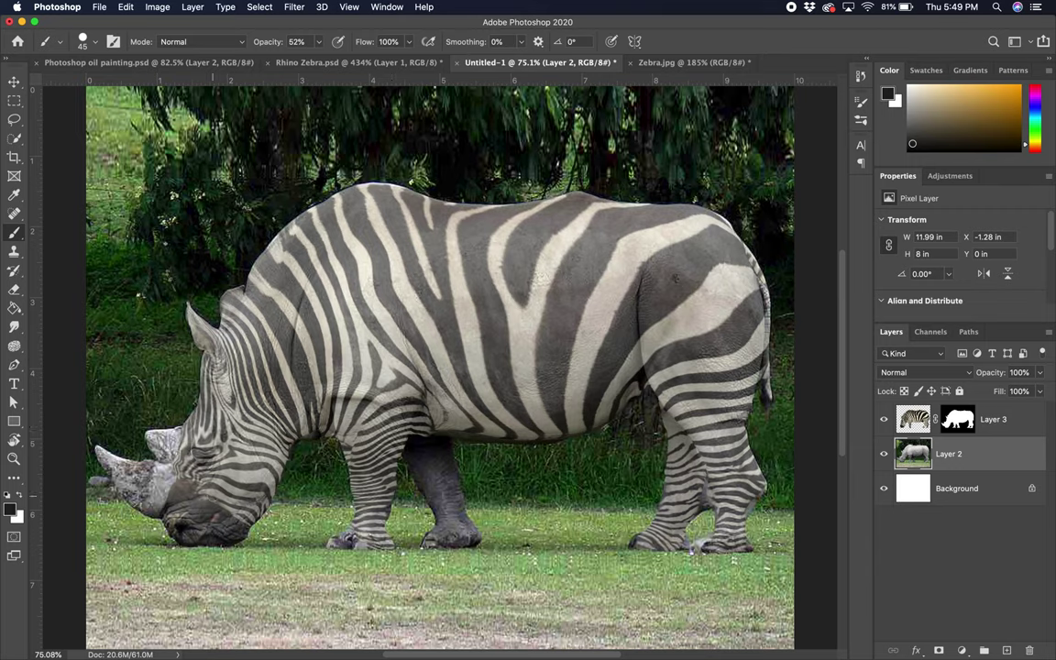
Step: Set up the Clone Stamp with a soft 150 px brush and test it on the rear leg
click(14, 253)
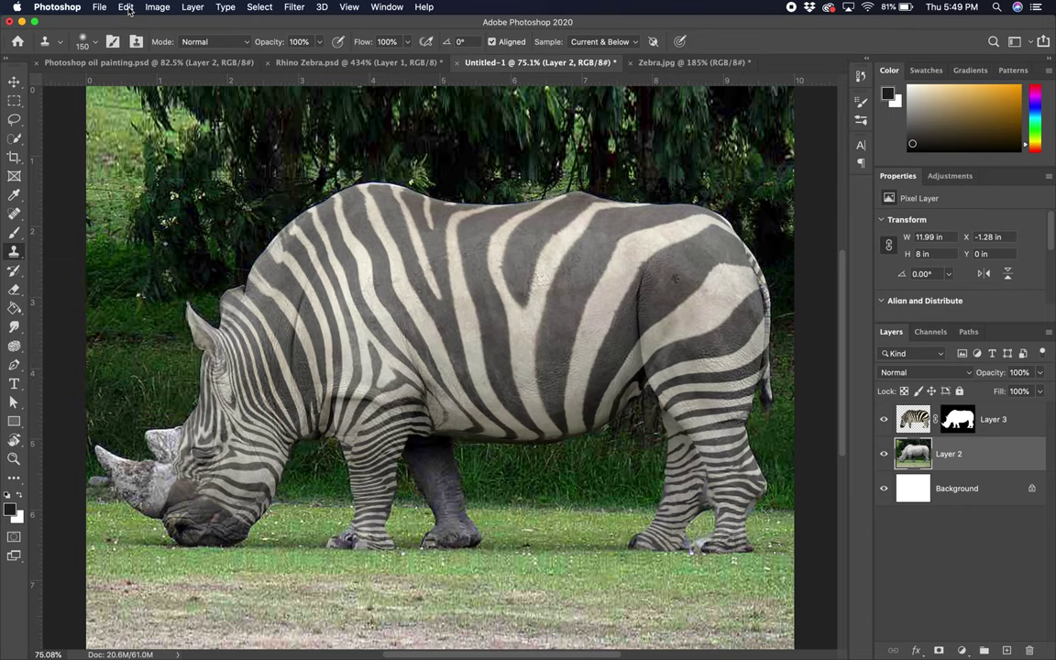
click(91, 42)
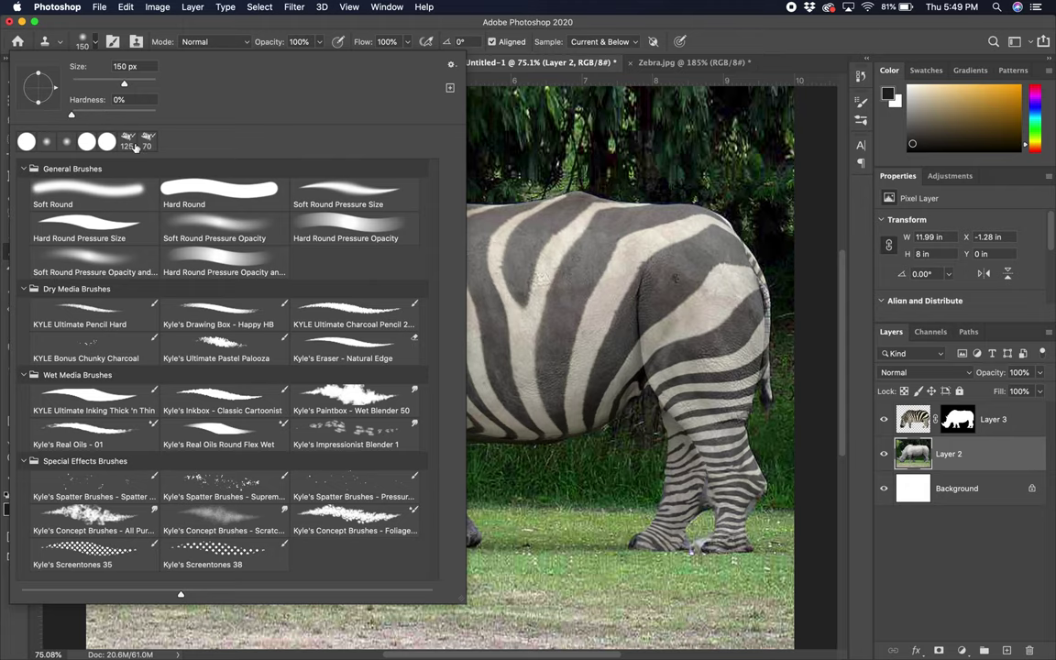
key(Escape)
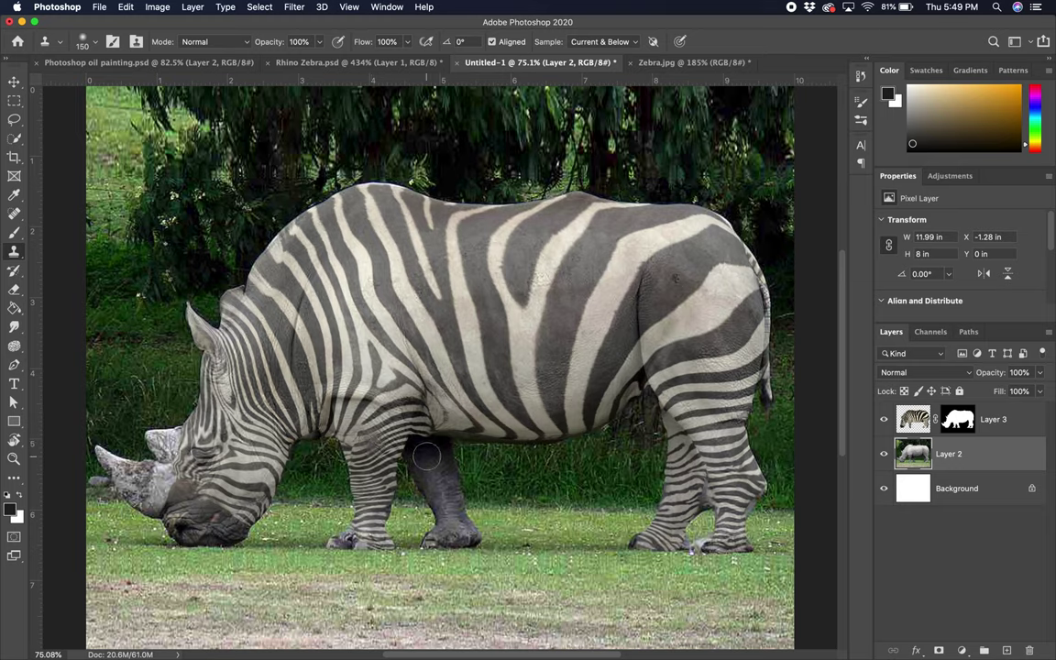
mouse_move(423, 458)
mouse_down()
mouse_move(437, 450)
mouse_move(429, 466)
mouse_up()
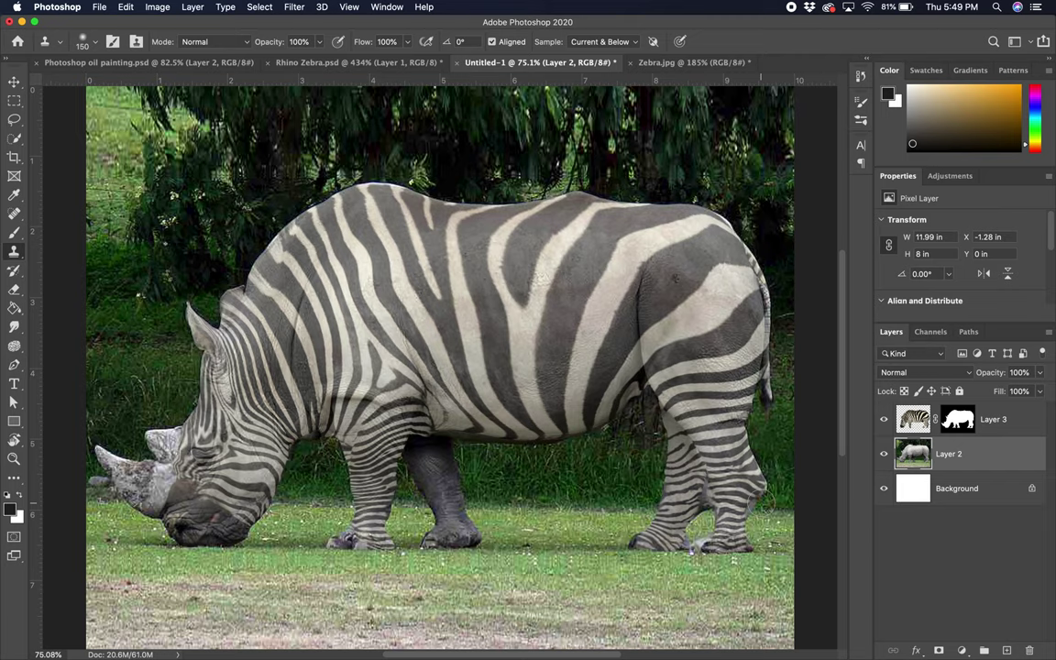
Step: On Layer 3, clone sampled stripes over the dark rear leg, shrinking the brush to 100 px
key(alt+bracketright)
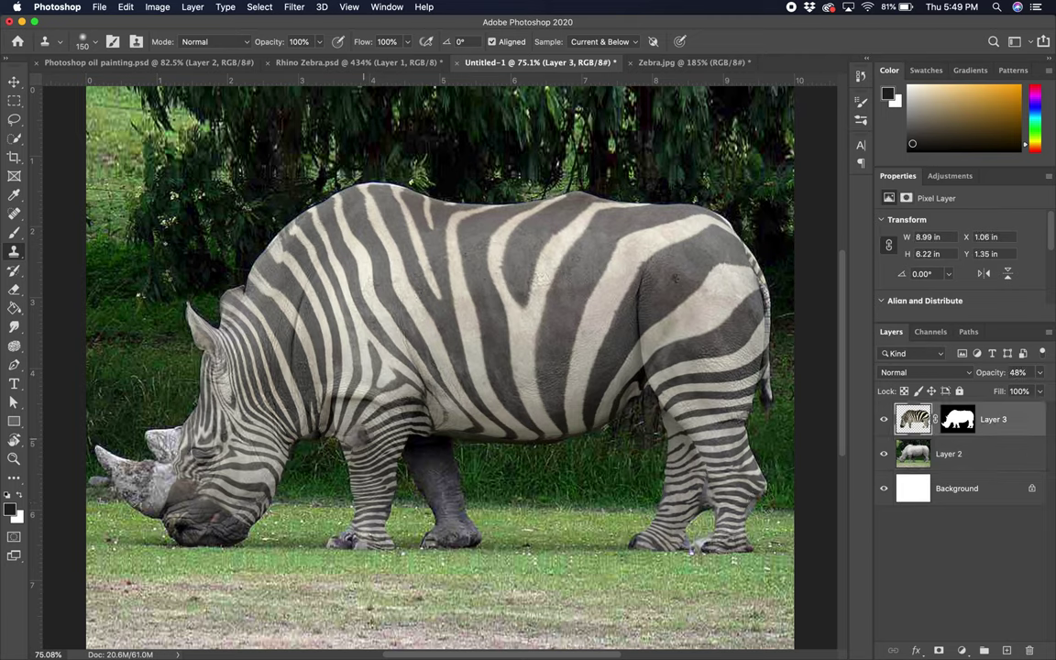
alt+click(368, 433)
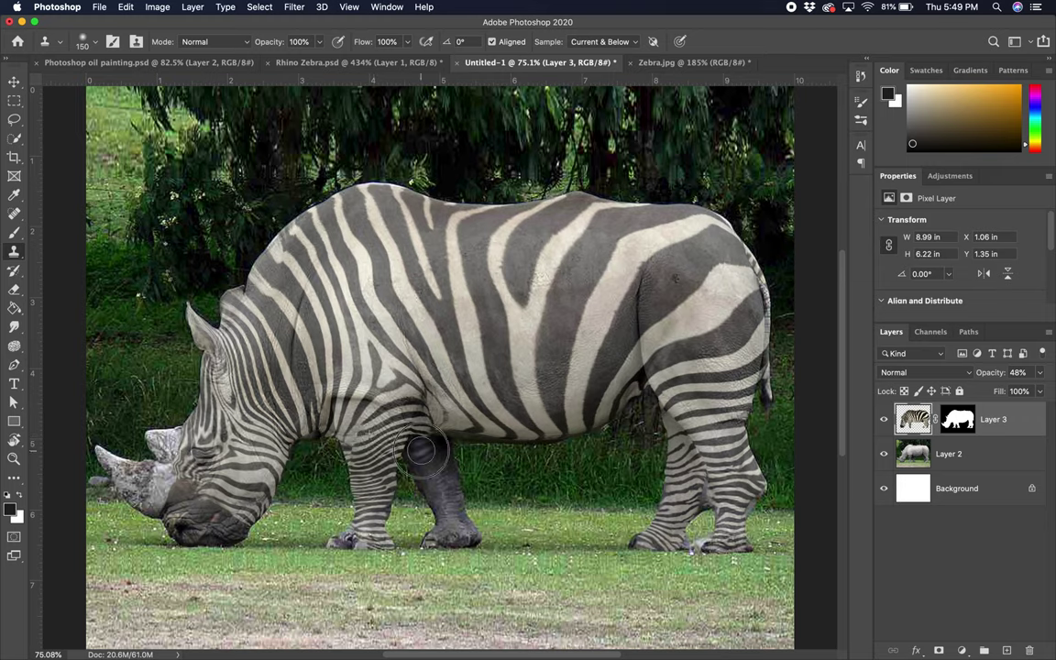
drag(421, 450, 447, 500)
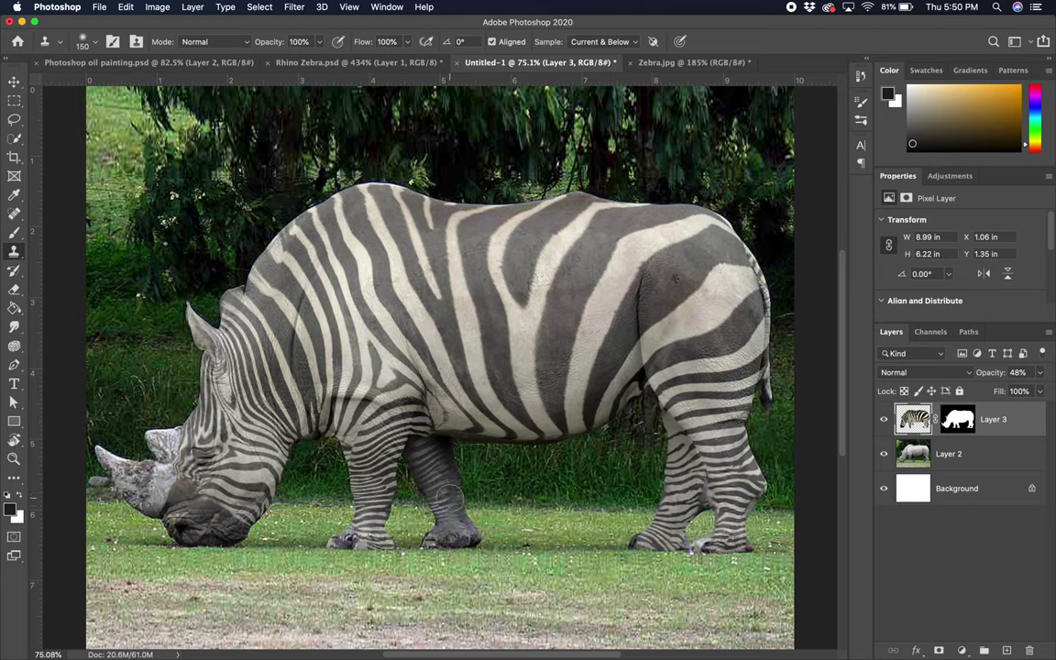
key(bracketleft)
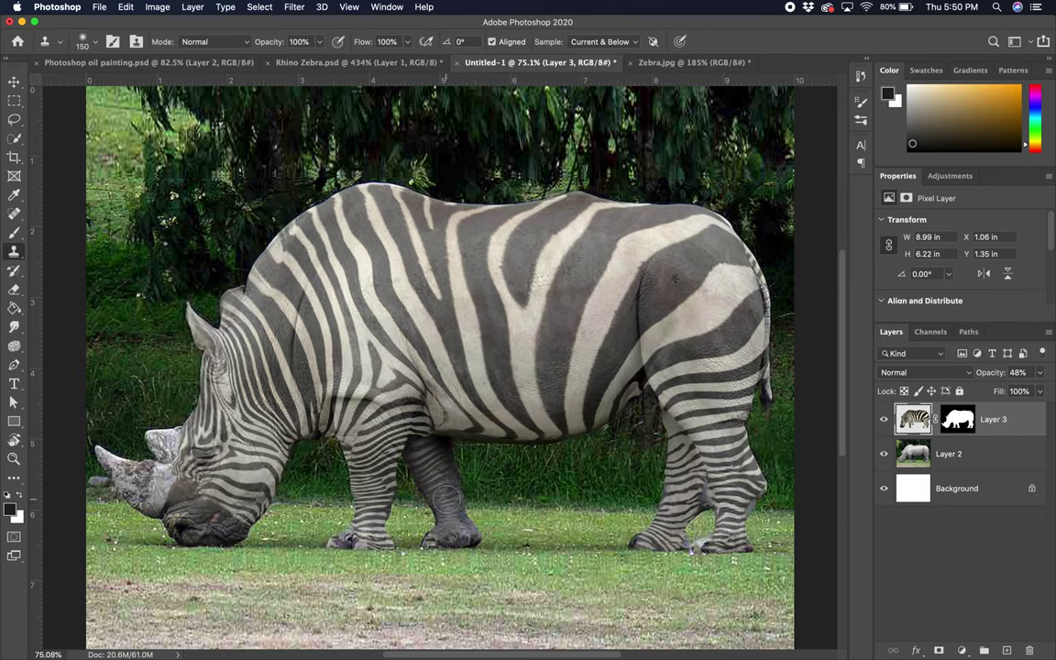
key(bracketleft)
click(885, 420)
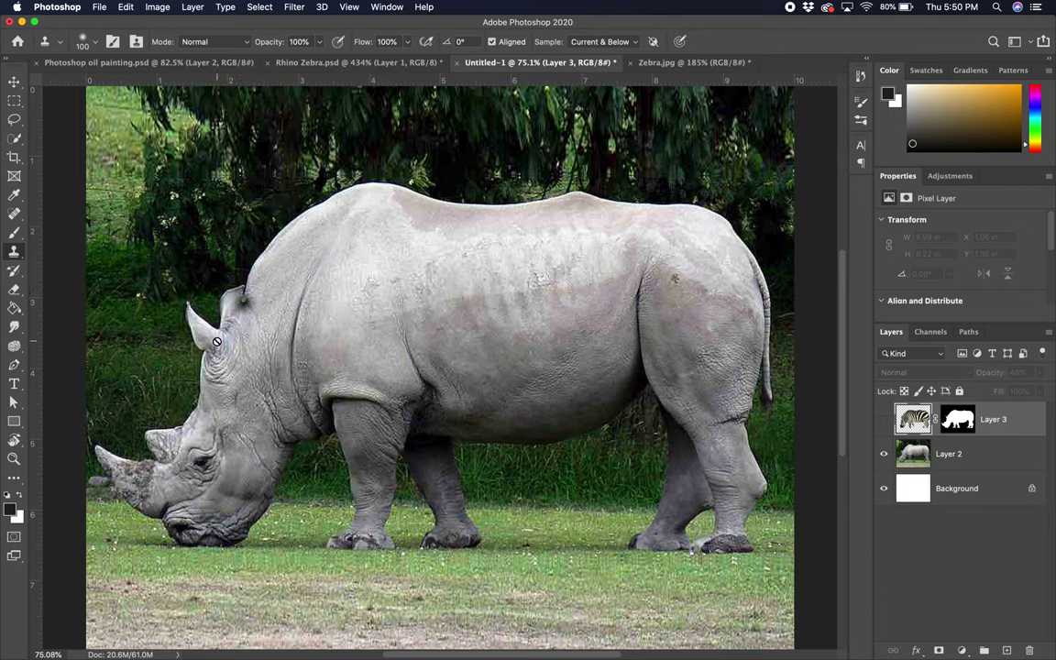
key(super+comma)
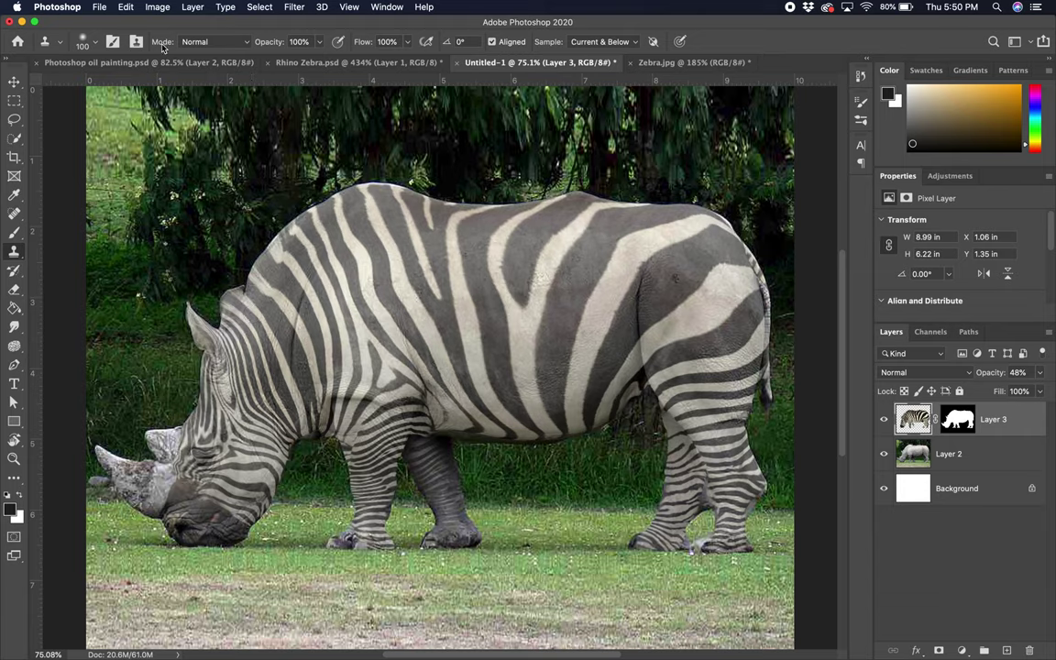
click(14, 81)
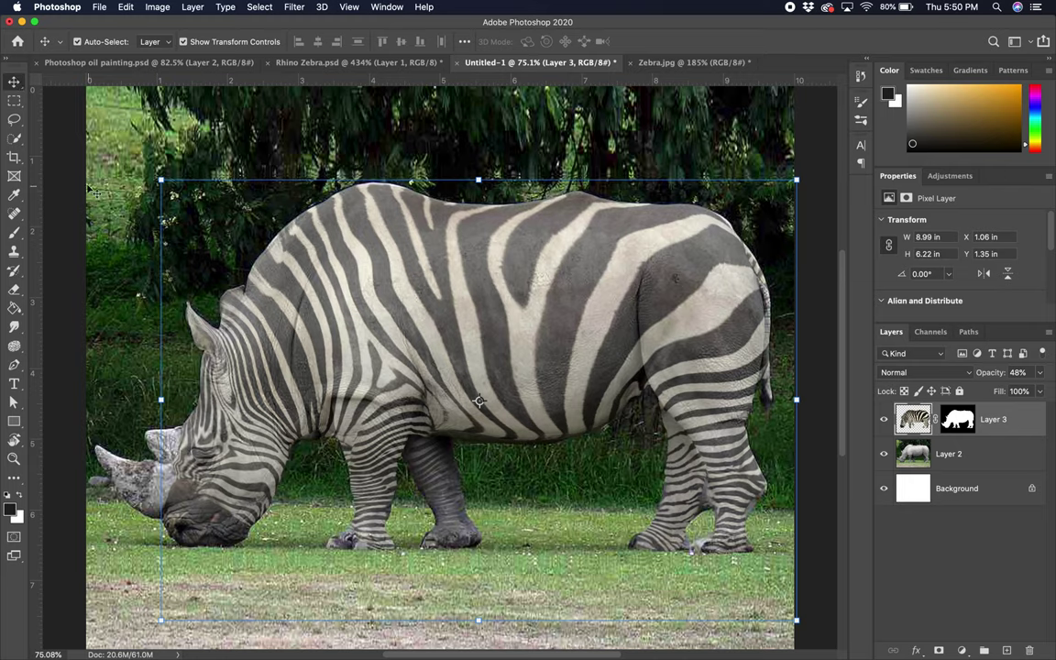
click(14, 232)
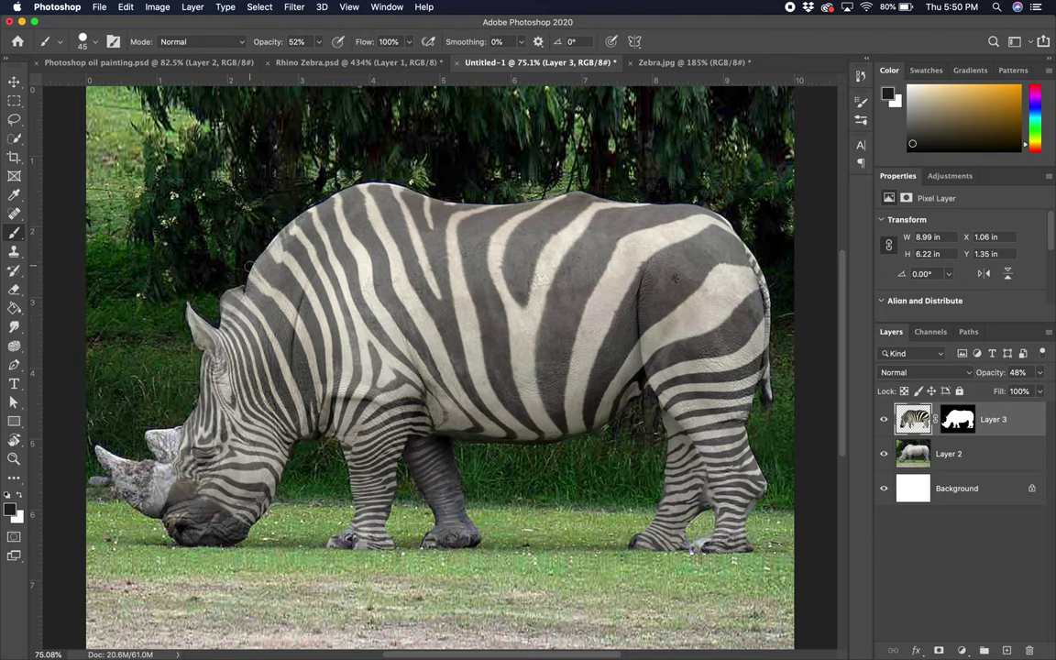
Step: Zoom in and paint rhino-sampled grey at 52% opacity over the stripes around the upper ear
key(super+1)
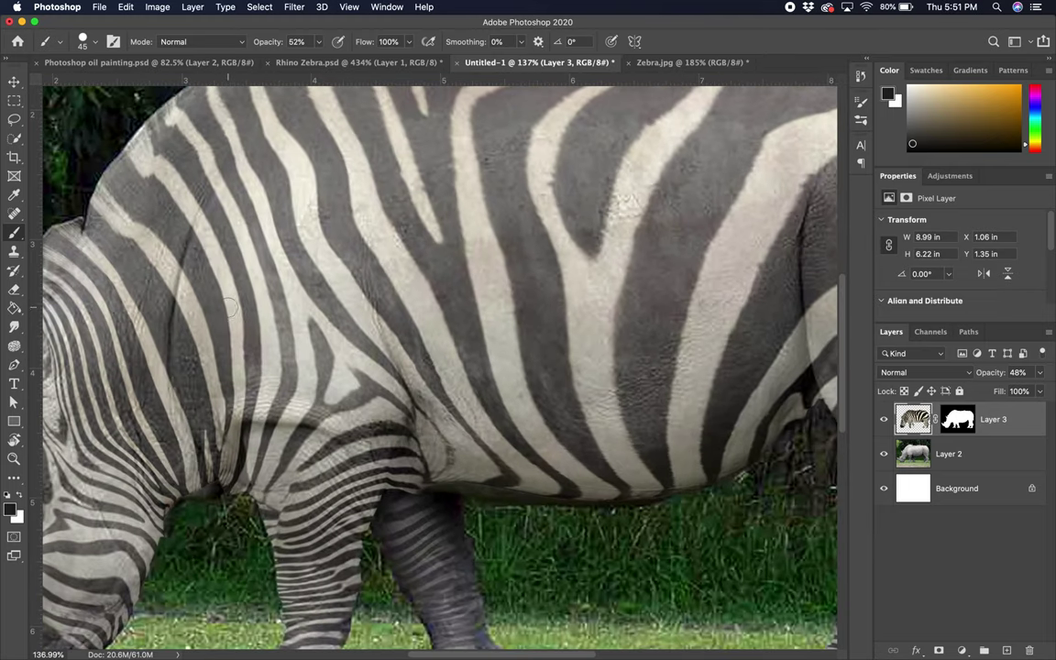
drag(470, 325, 601, 323)
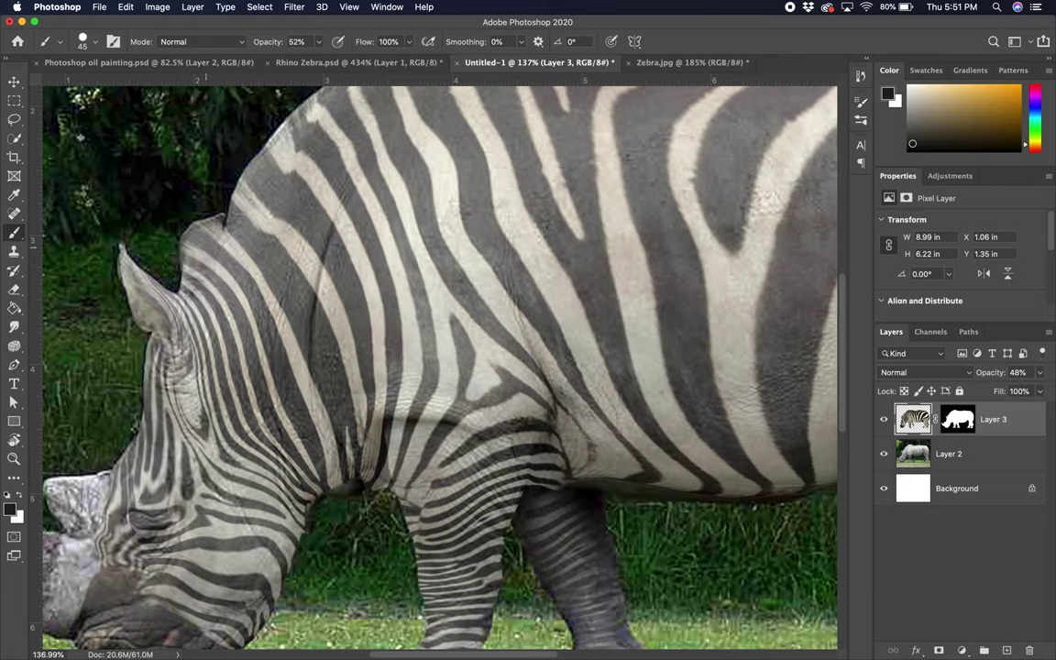
alt+click(212, 240)
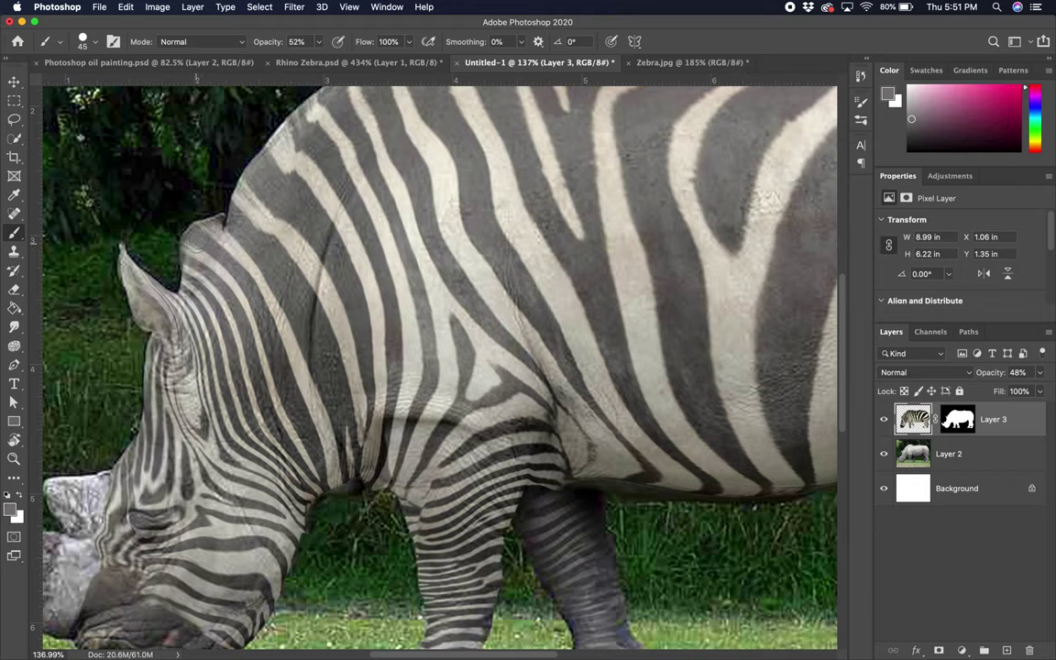
click(95, 43)
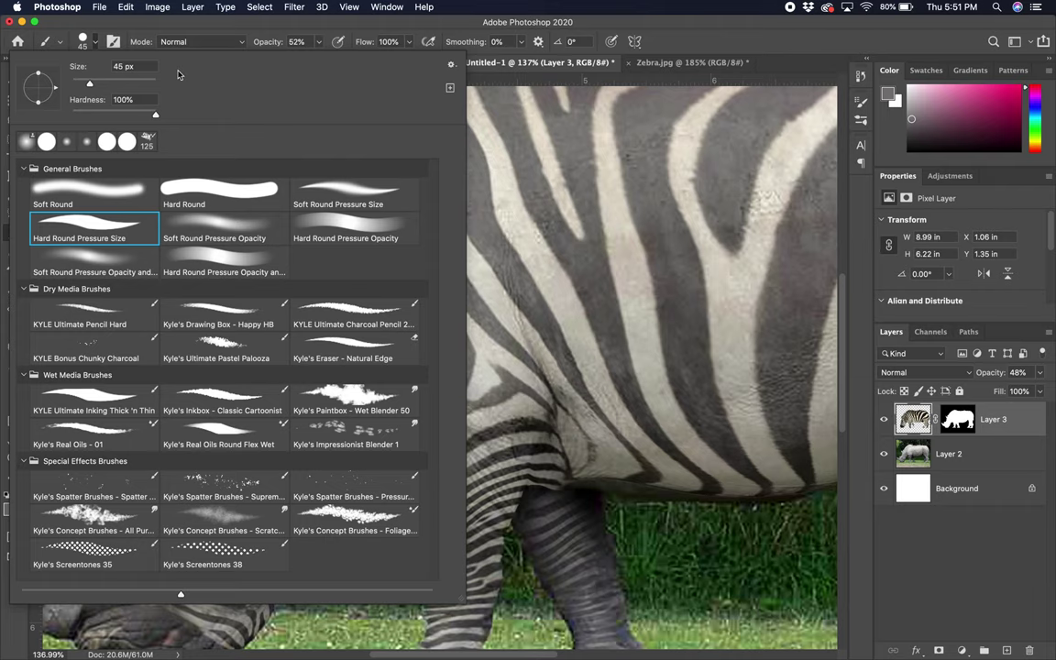
key(Escape)
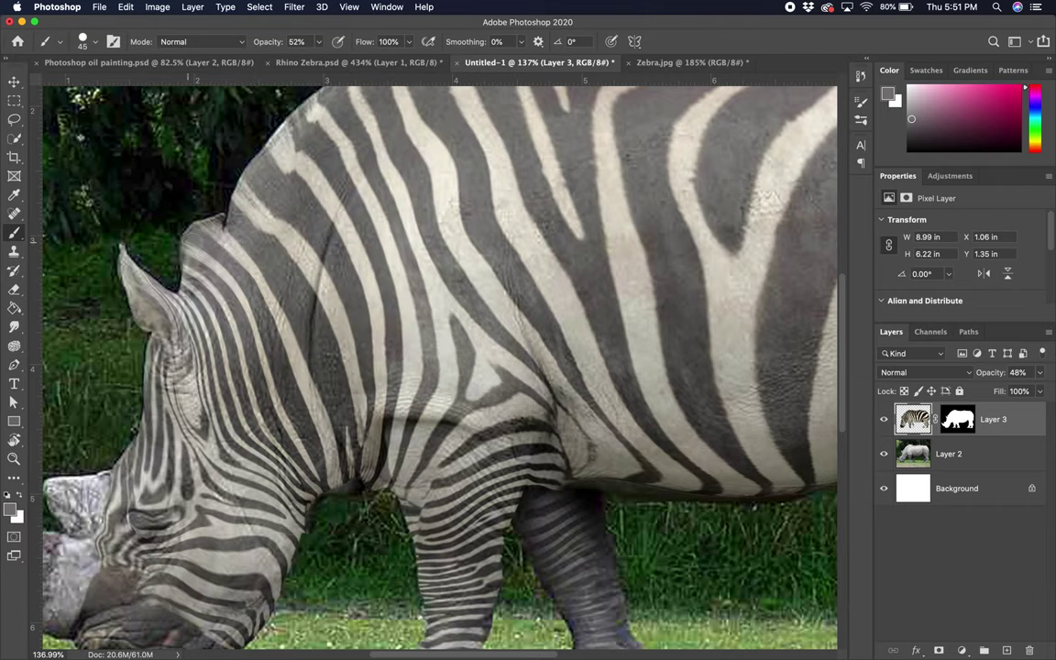
mouse_move(178, 225)
mouse_down()
mouse_move(190, 206)
mouse_move(200, 264)
mouse_move(171, 251)
mouse_move(167, 262)
mouse_move(197, 271)
mouse_move(192, 205)
mouse_move(190, 254)
mouse_move(178, 229)
mouse_move(191, 256)
mouse_move(184, 221)
mouse_move(174, 243)
mouse_move(198, 229)
mouse_move(187, 267)
mouse_move(186, 220)
mouse_move(181, 231)
mouse_move(196, 270)
mouse_move(179, 225)
mouse_move(158, 246)
mouse_move(200, 245)
mouse_move(184, 213)
mouse_move(202, 243)
mouse_up()
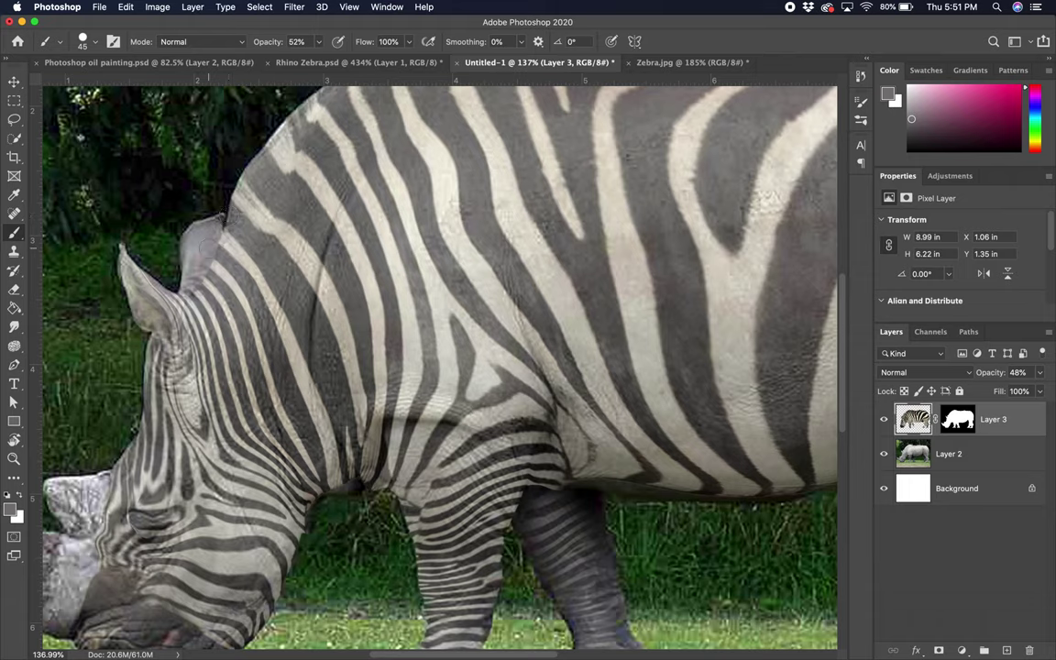
alt+click(334, 405)
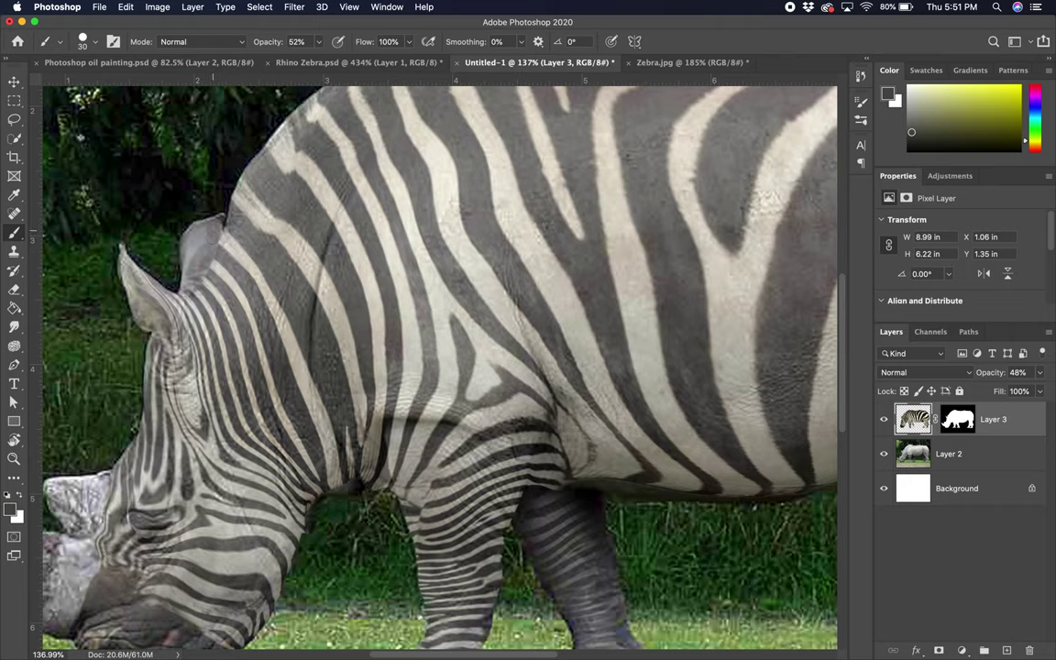
alt+click(192, 235)
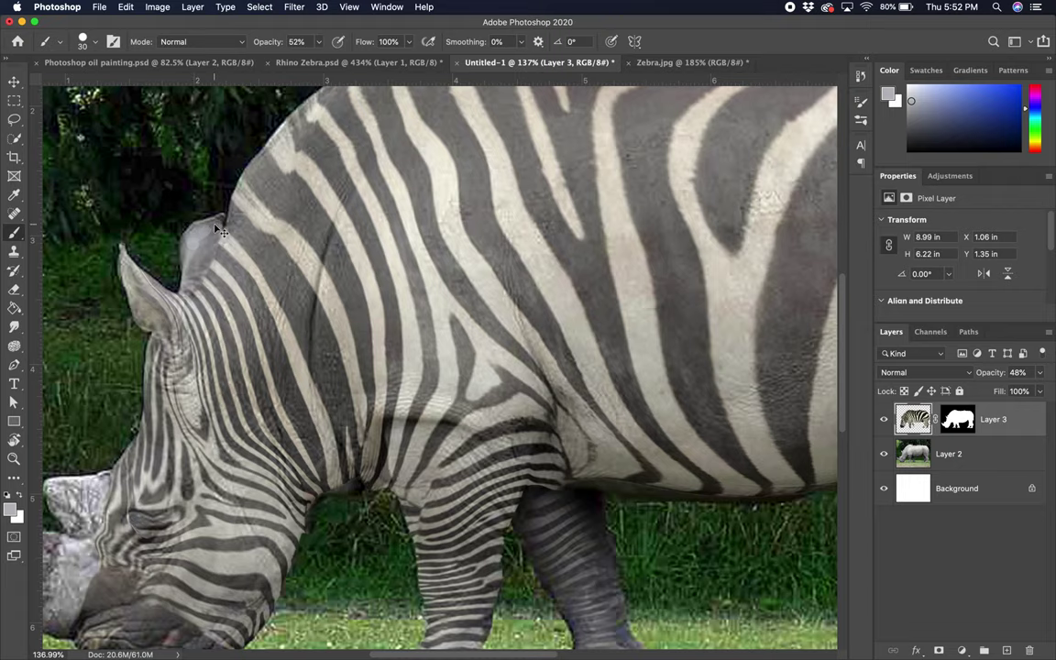
key(super+0)
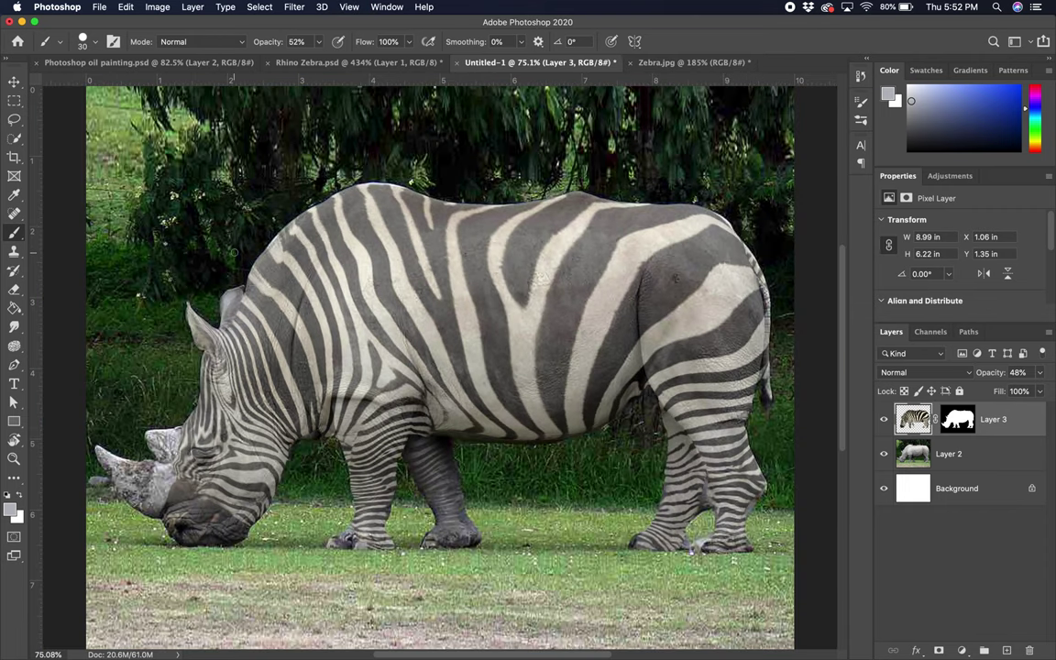
alt+click(237, 302)
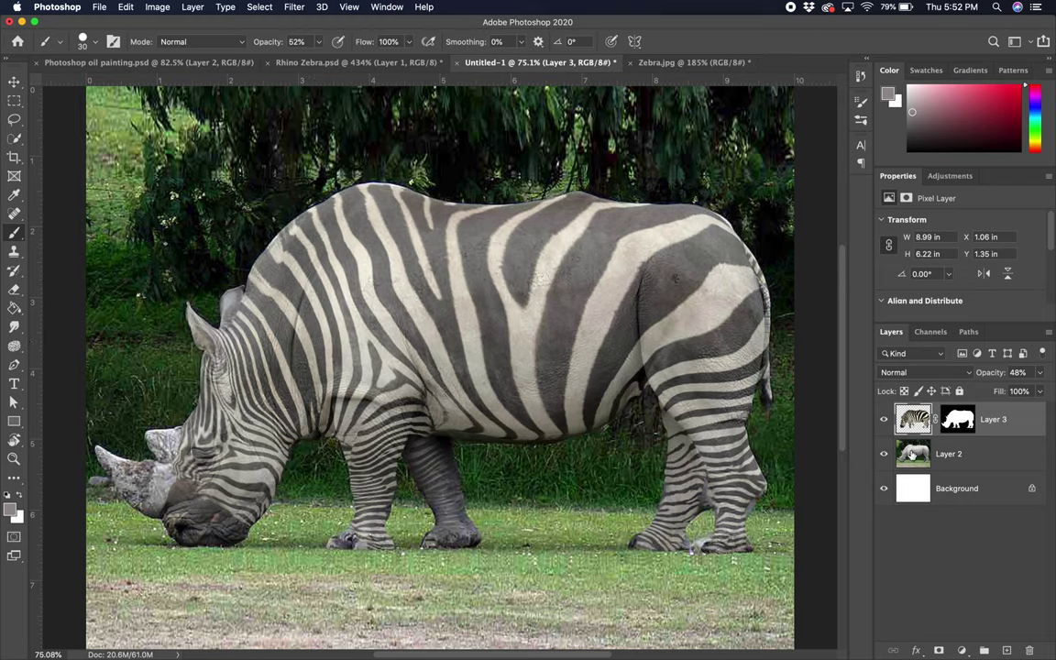
click(884, 419)
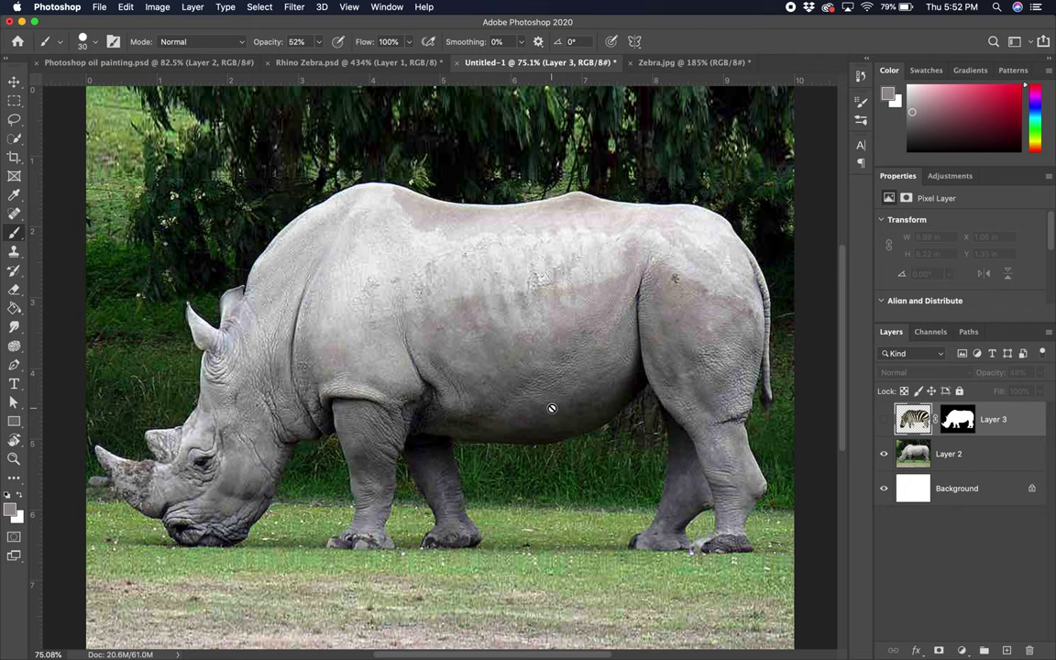
click(884, 420)
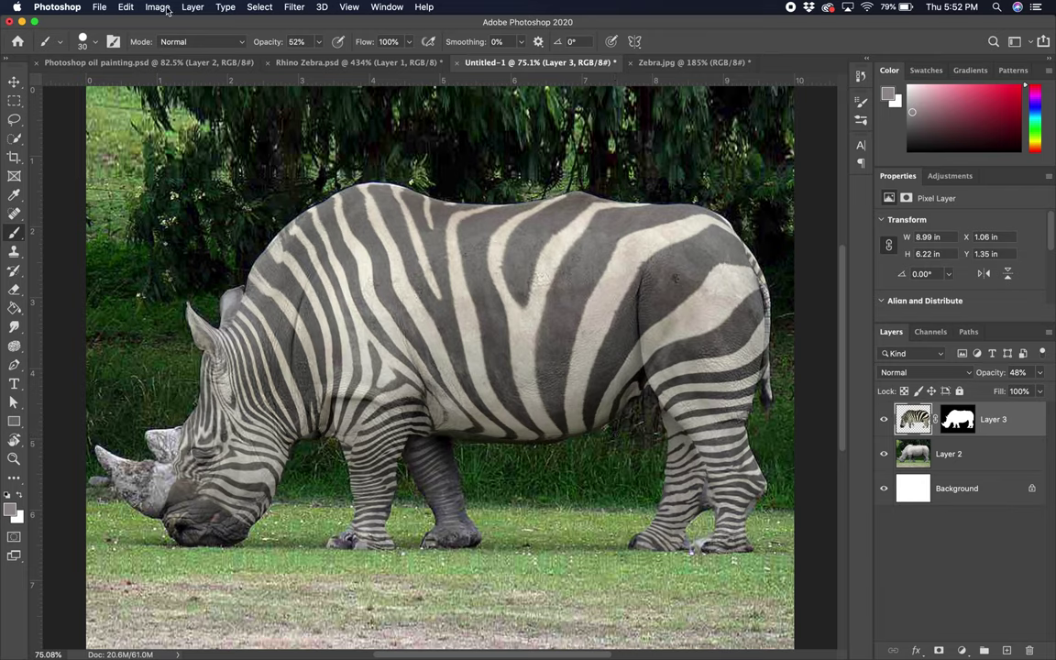
Step: On Layer 2, use Select and Mask's Select Subject and output the rhino as a selection
click(259, 8)
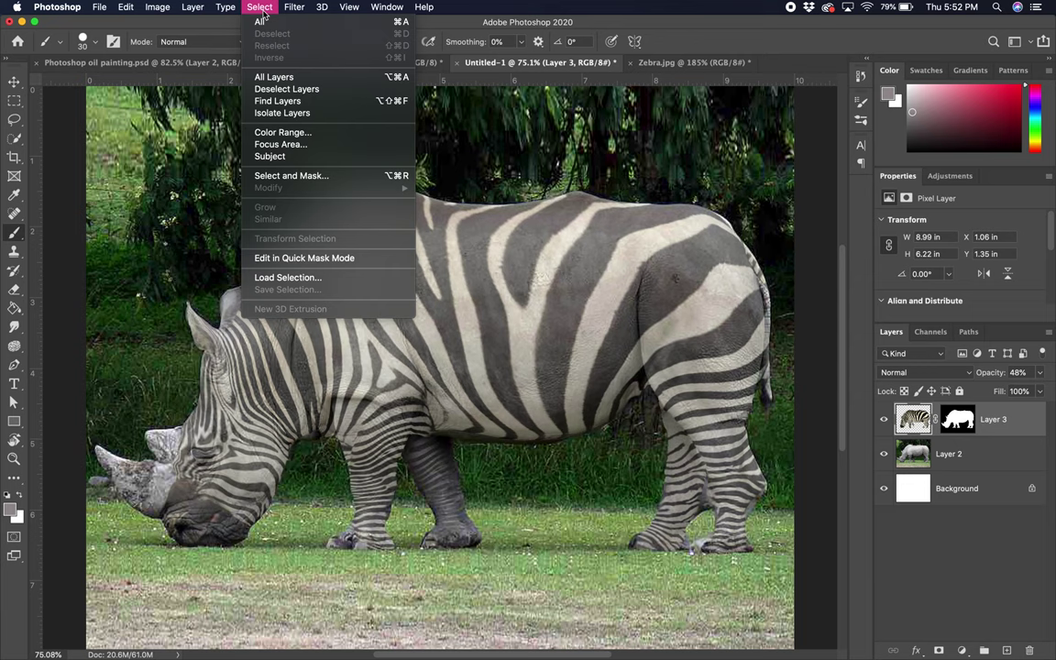
key(Escape)
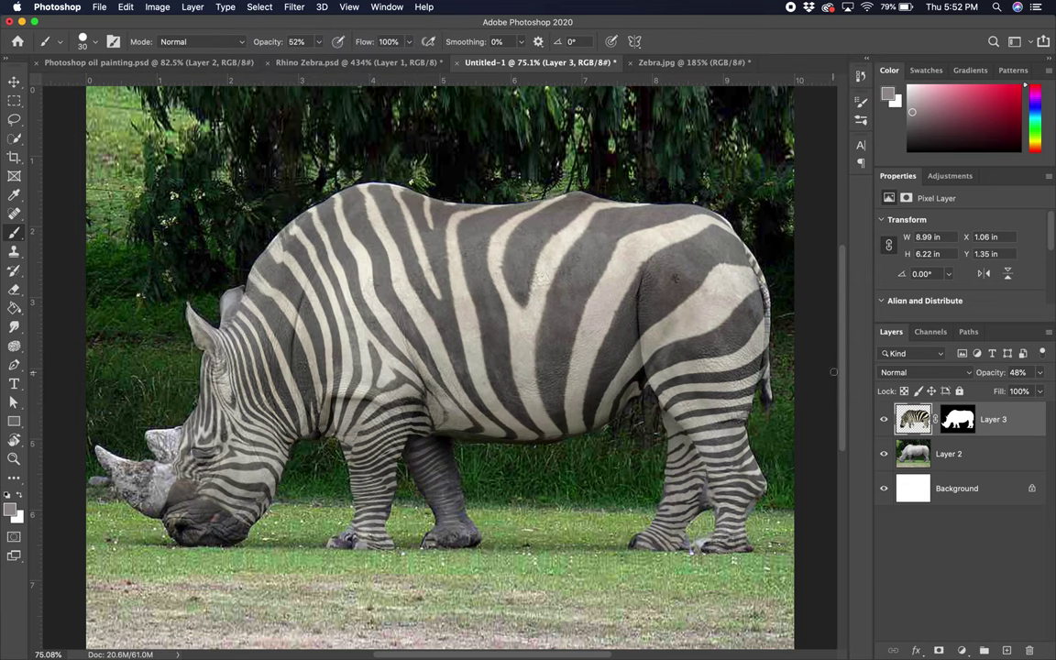
click(919, 456)
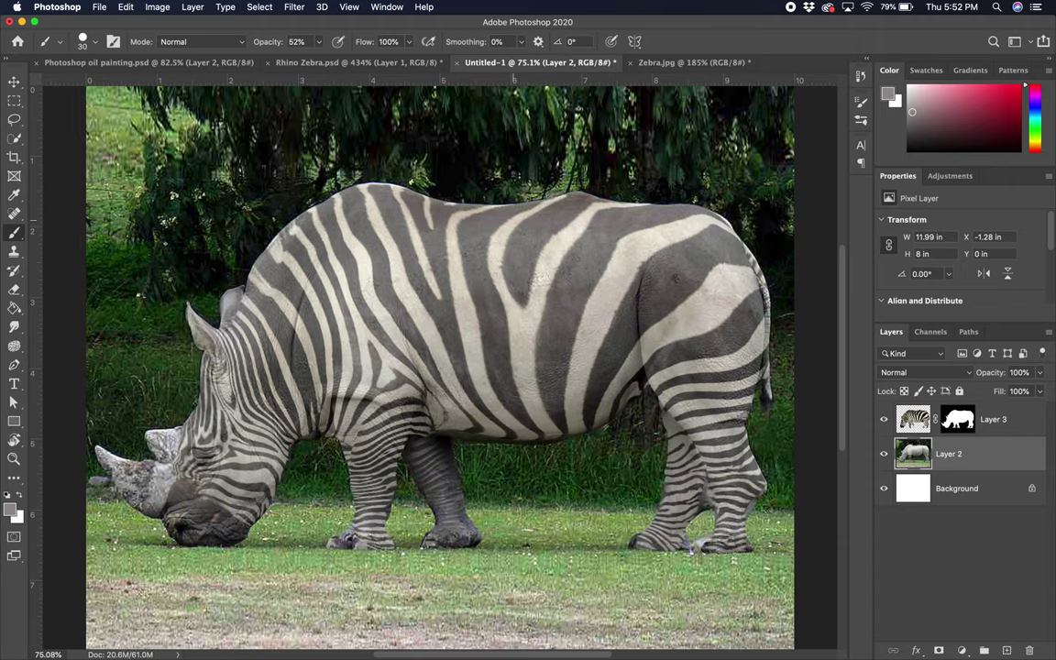
click(14, 119)
click(346, 42)
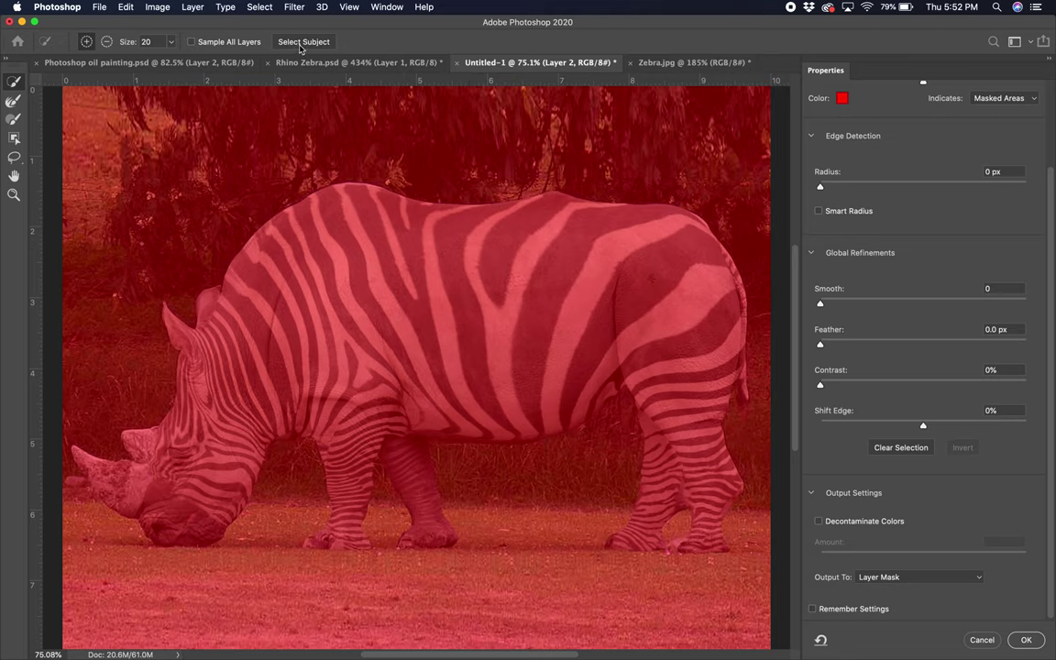
click(302, 41)
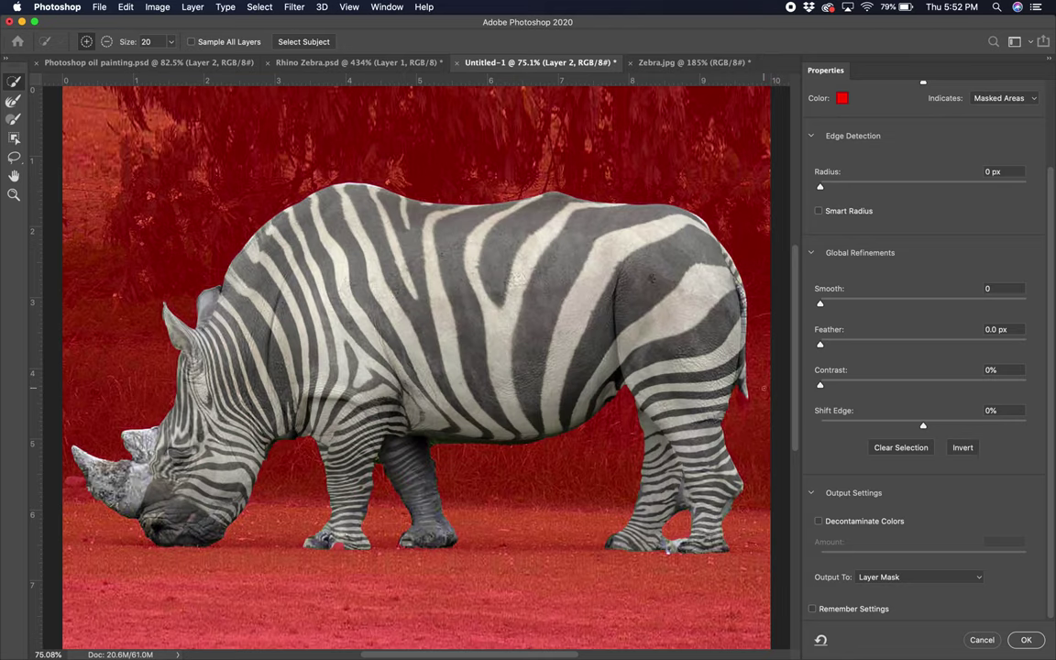
click(913, 578)
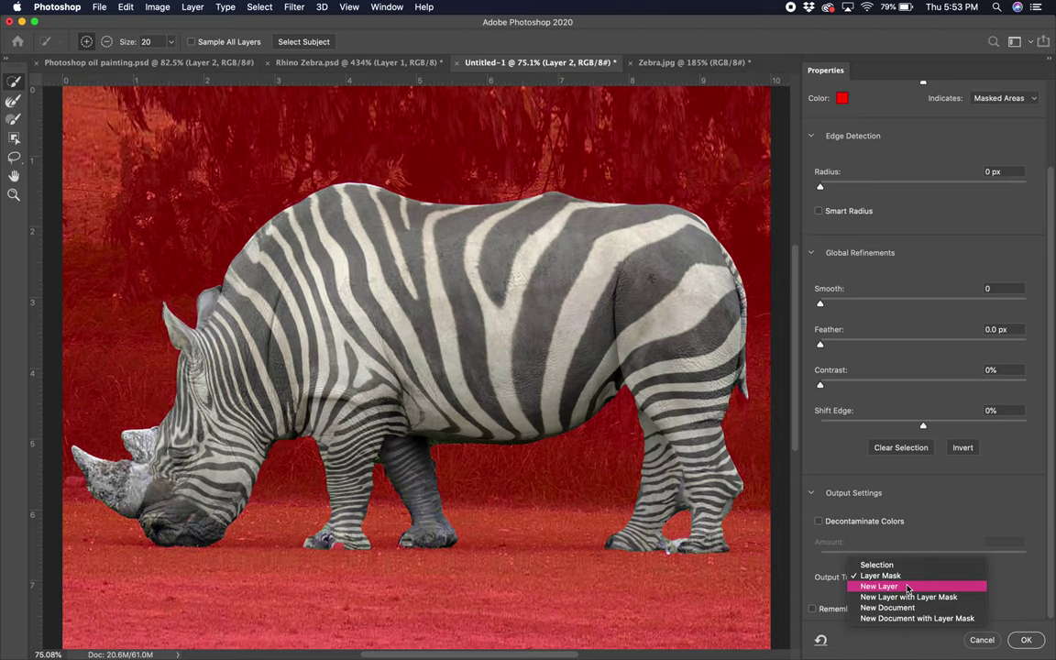
click(897, 566)
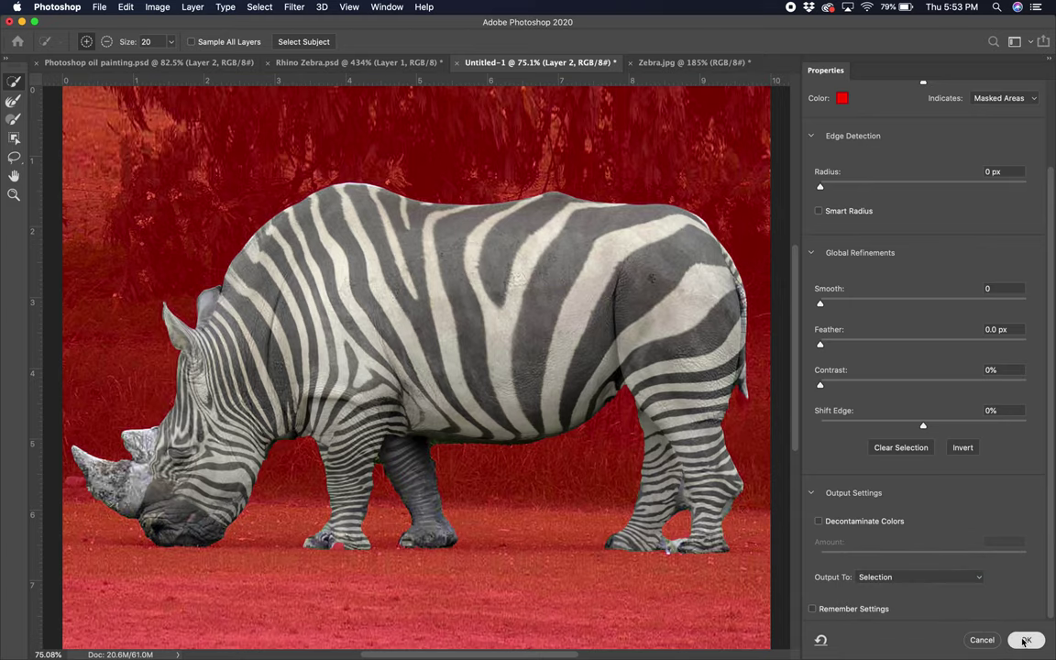
key(Return)
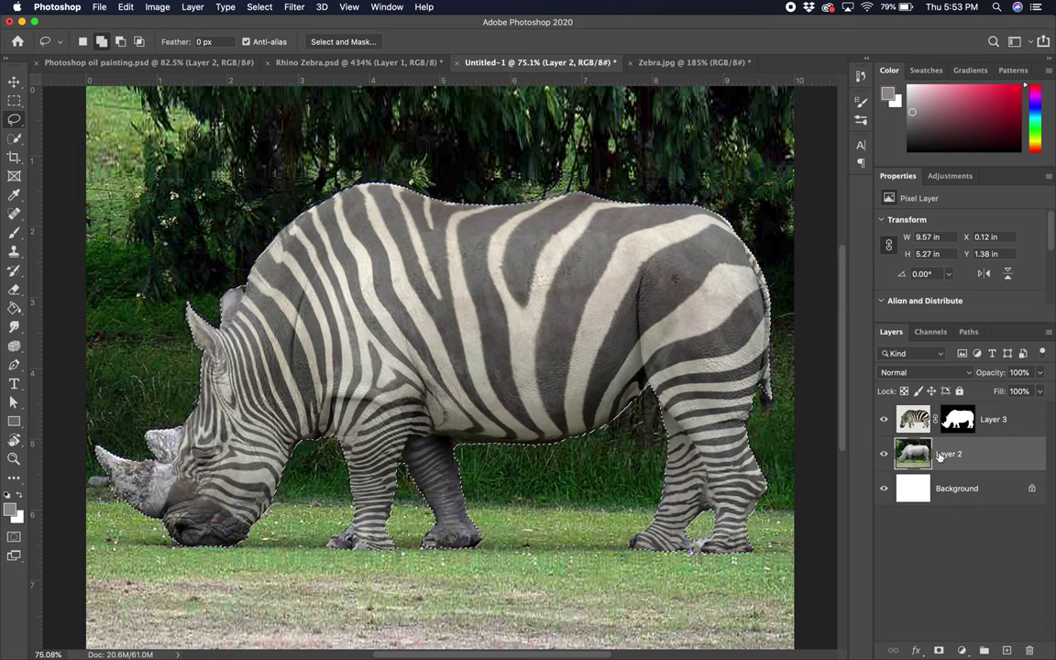
Step: Hide Layer 3, copy the rhino selection to Layer 4, and move Layer 4 above Layer 3
click(884, 419)
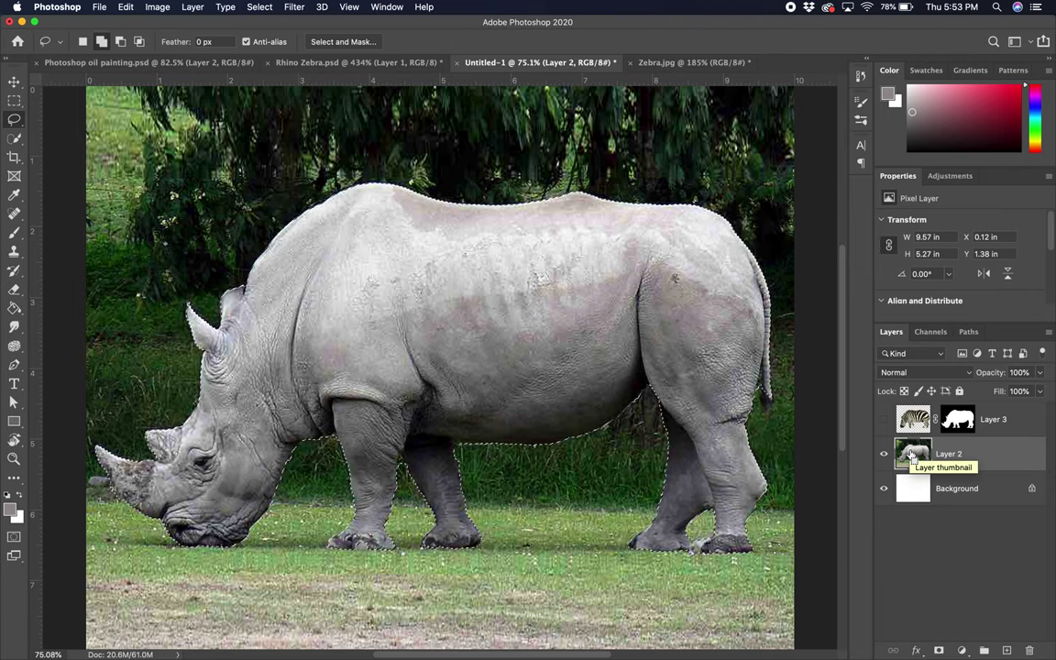
key(super+j)
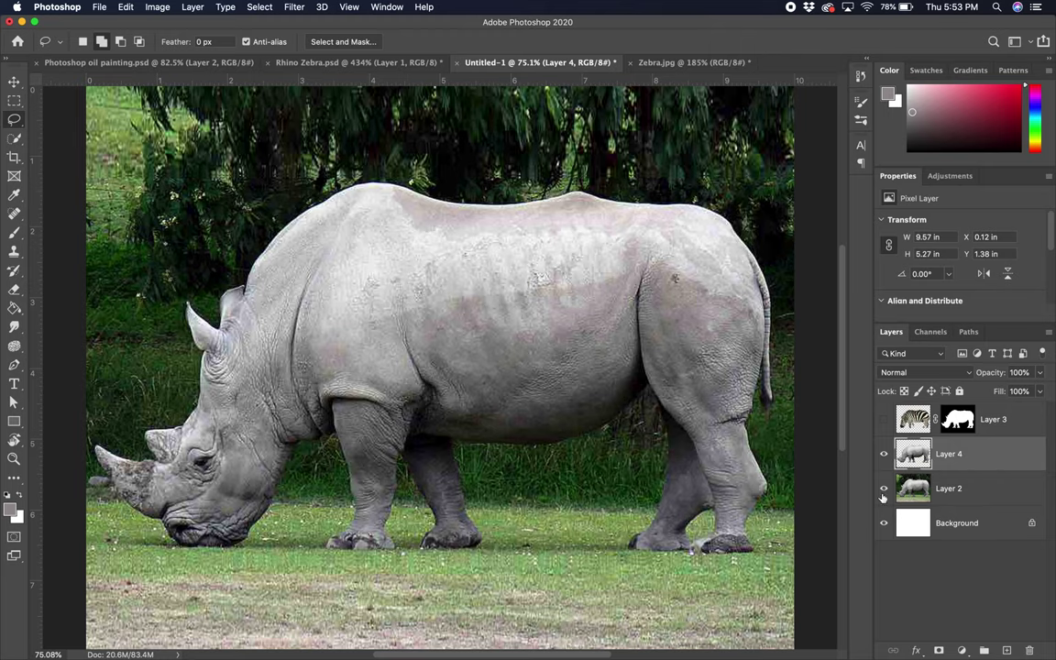
click(884, 490)
click(884, 490)
drag(913, 454, 917, 418)
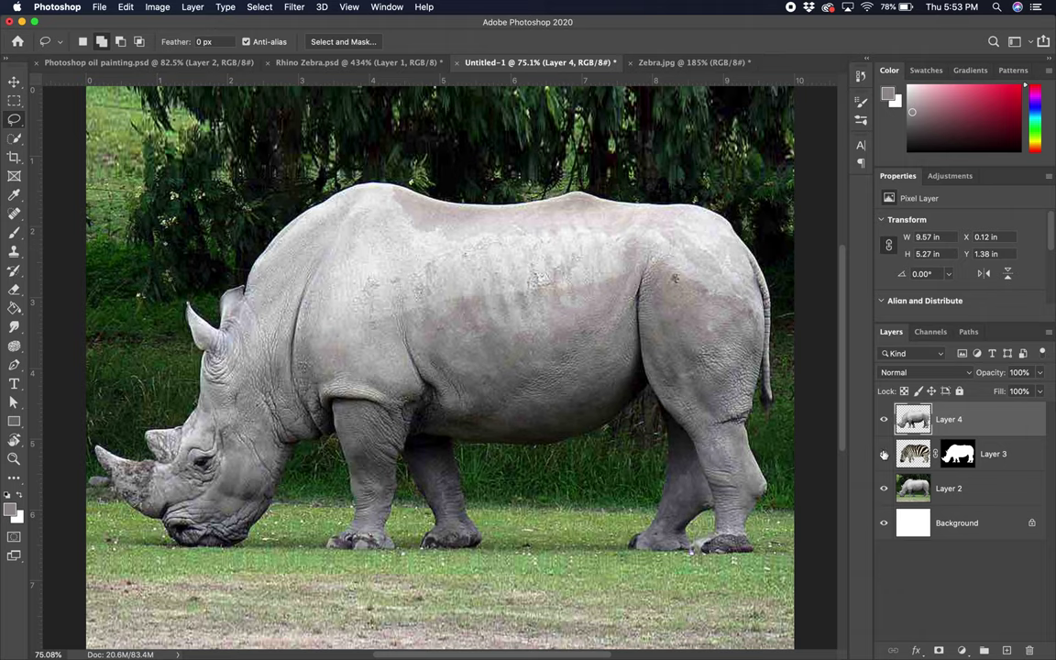
Step: Keep Layer 4 in Normal blending and hide it, then raise Layer 3's opacity to 100%
click(926, 373)
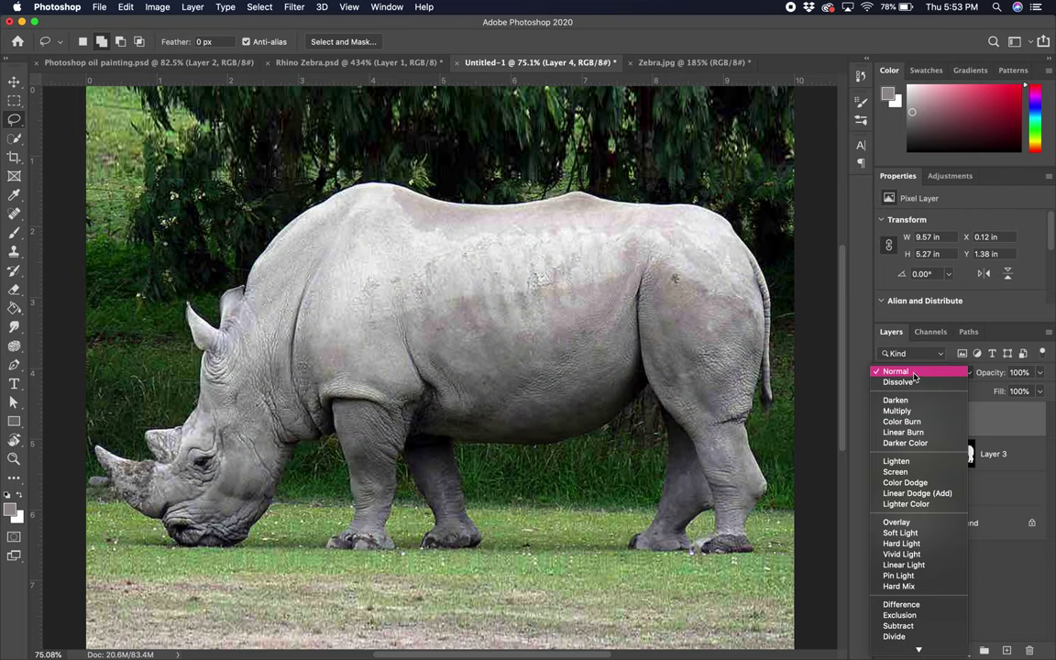
click(908, 373)
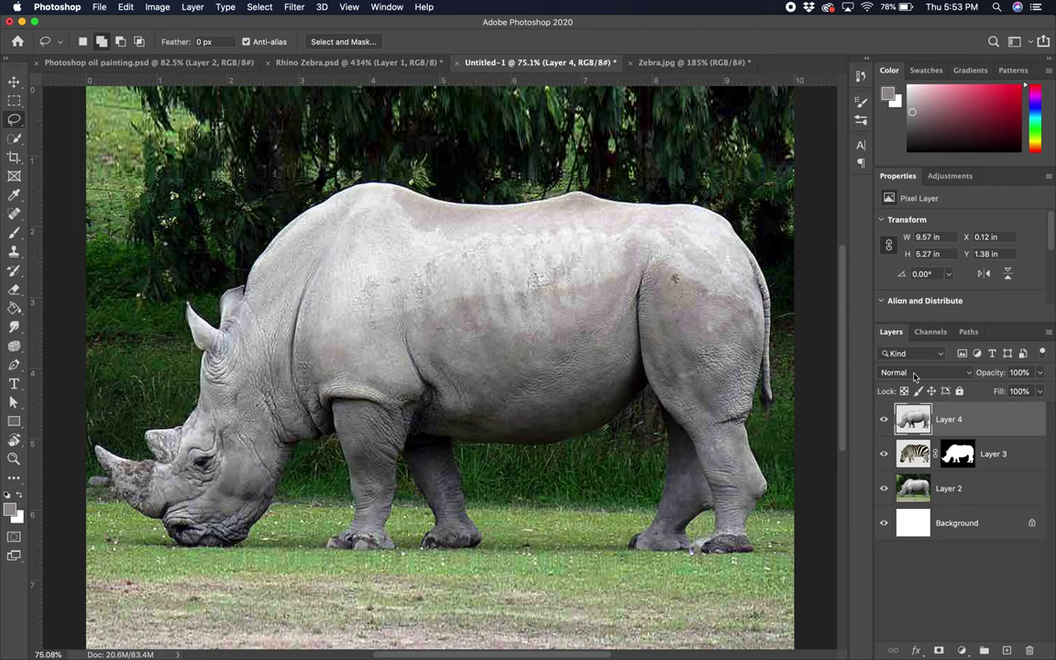
click(885, 419)
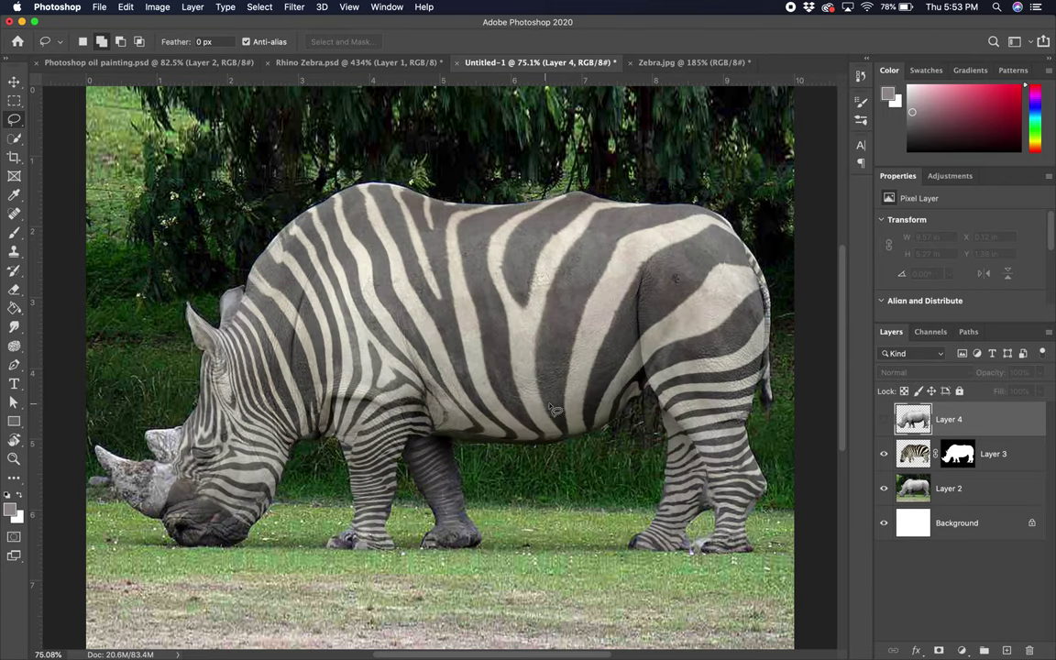
click(1004, 455)
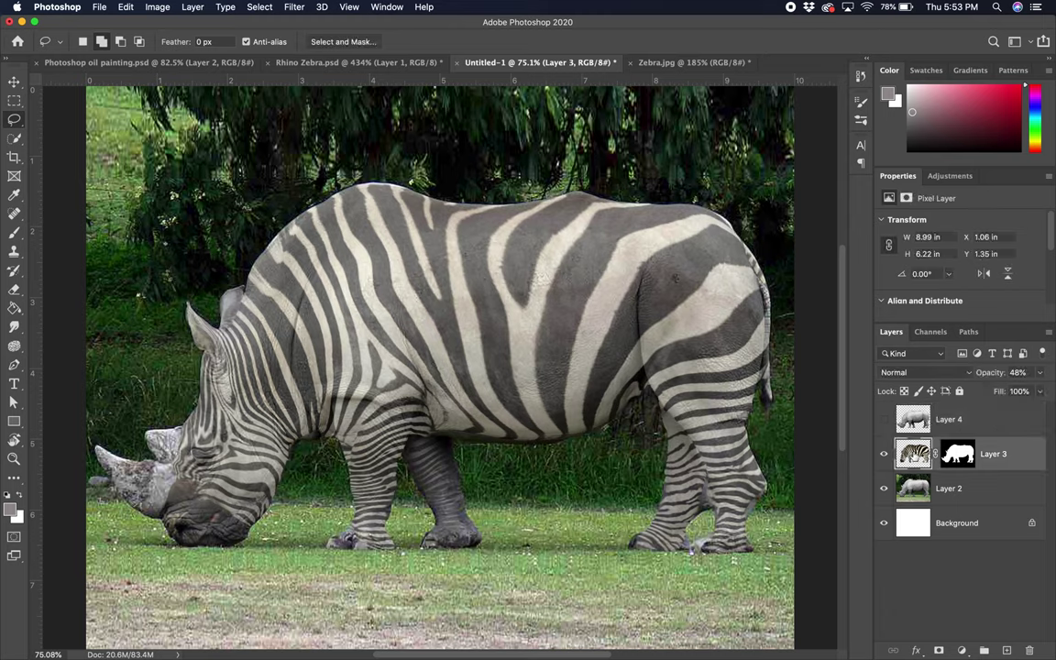
click(1039, 373)
drag(1019, 392, 1046, 392)
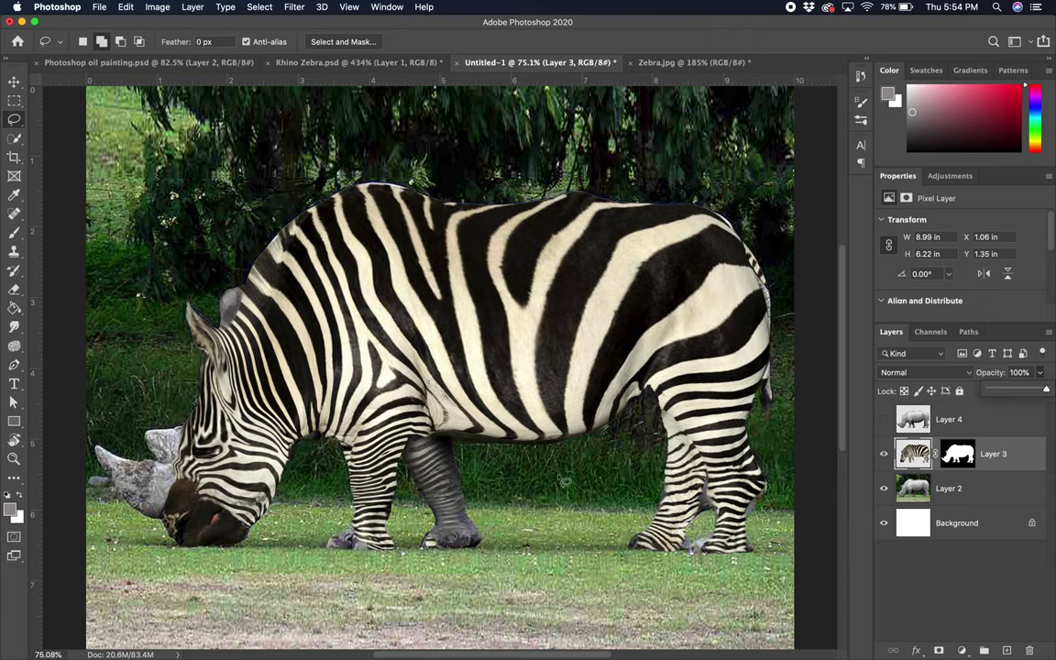
Step: Show Layer 4 again, try Darken on Layer 3 before reverting to Normal, then select Layer 4
click(885, 419)
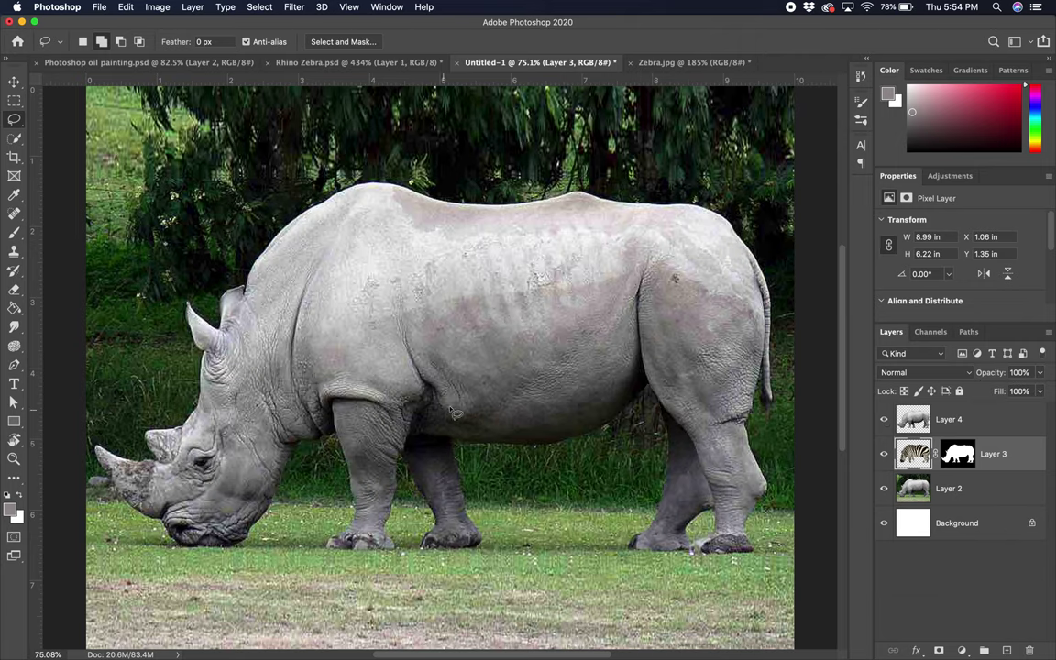
click(930, 373)
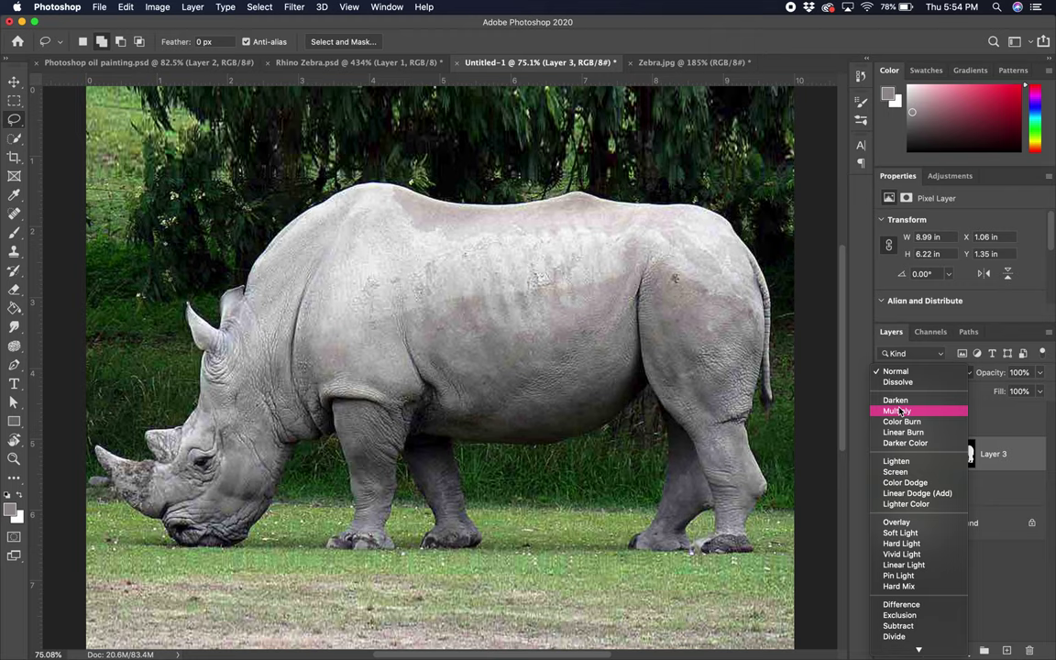
click(897, 401)
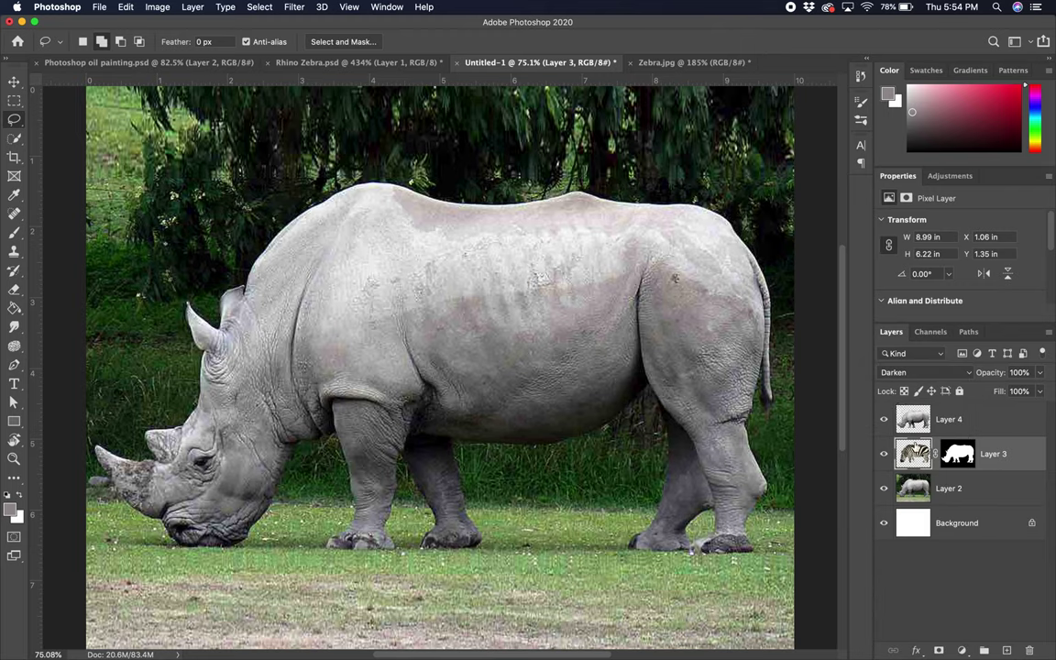
click(921, 373)
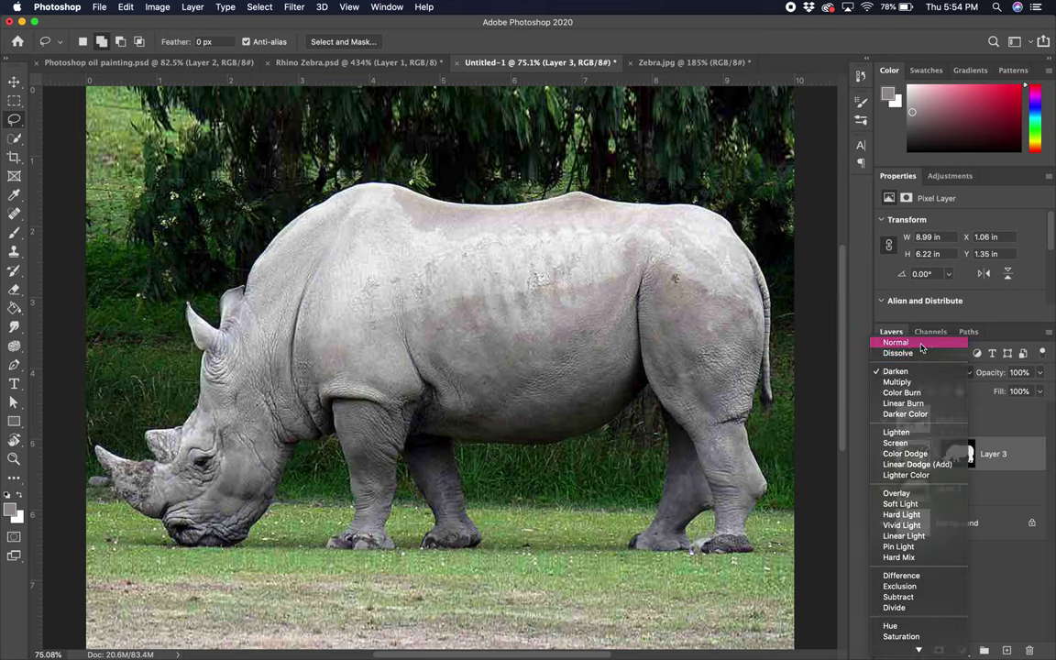
click(922, 344)
click(921, 418)
click(918, 373)
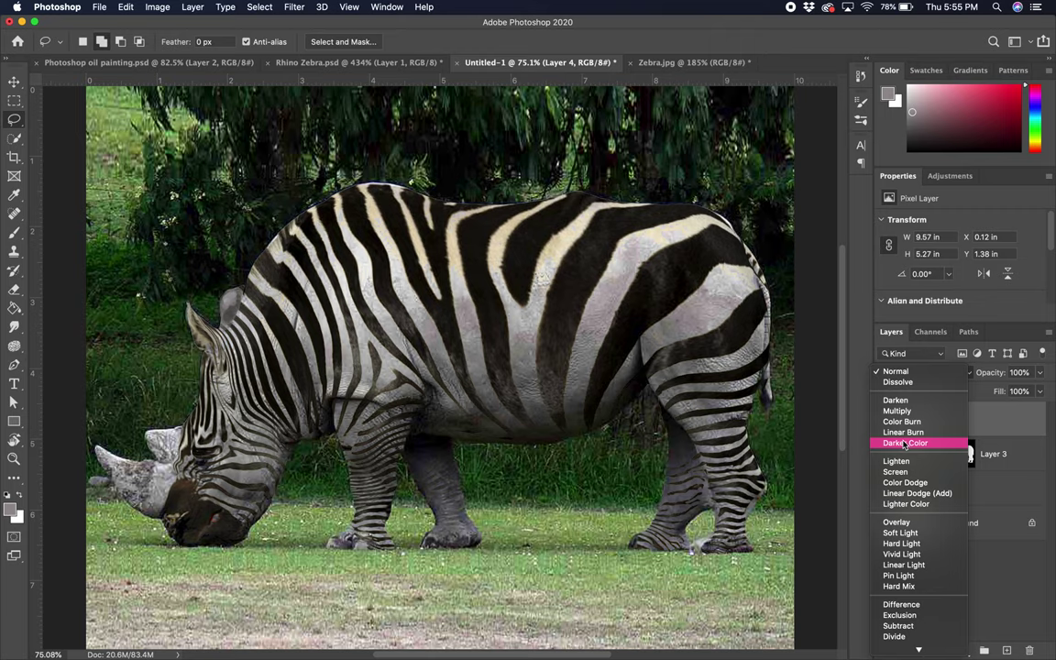
Step: Set Layer 4 to Darker Color blending at 73% opacity
click(905, 445)
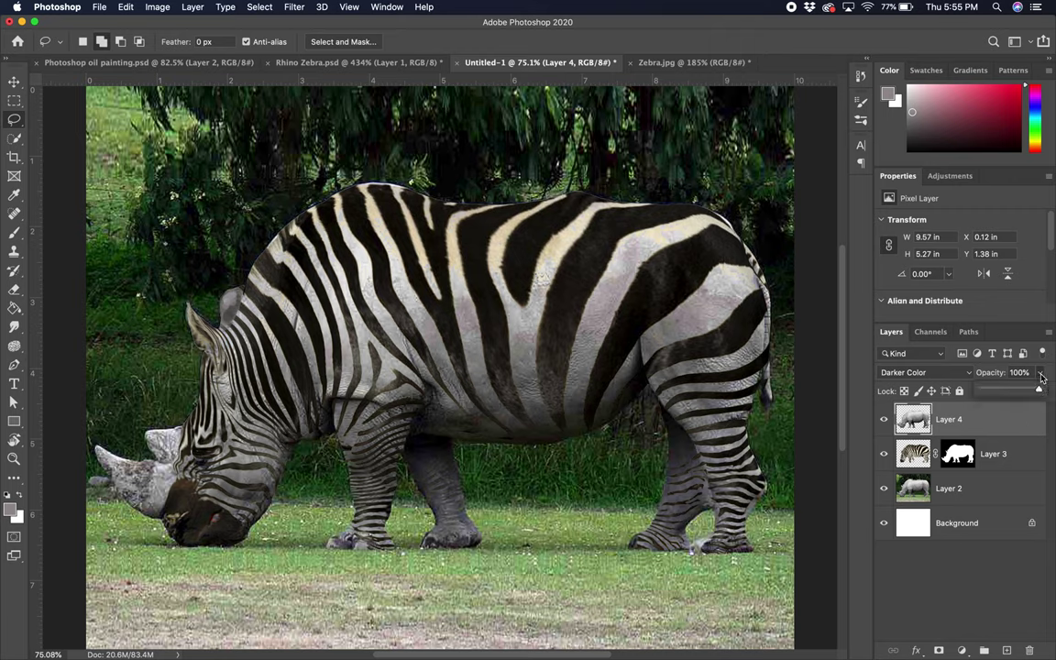
click(1039, 390)
drag(1025, 391, 1025, 392)
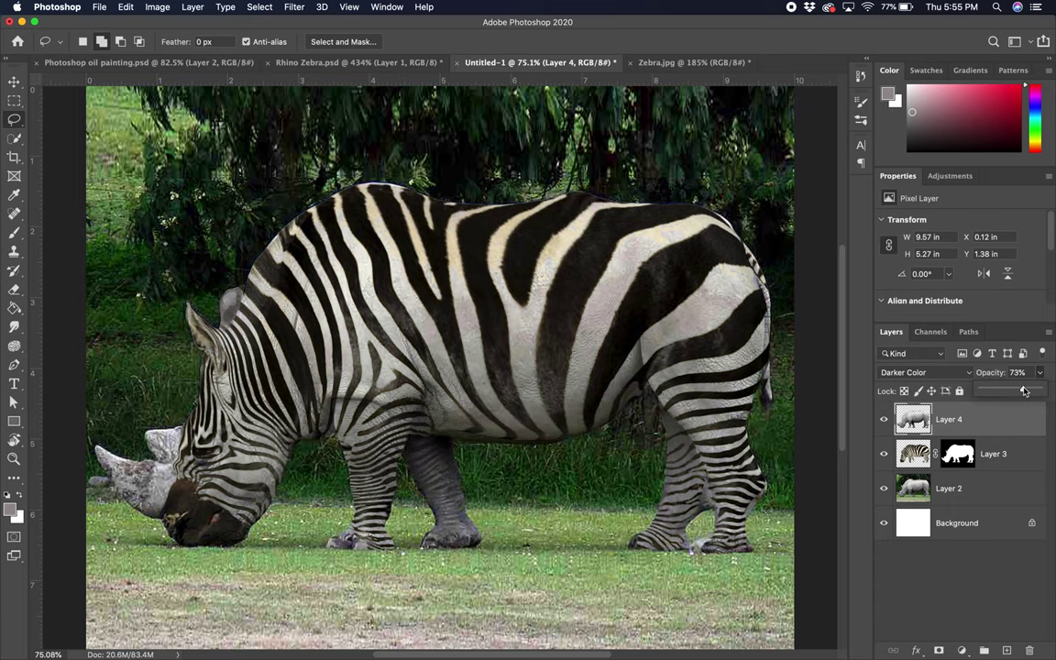